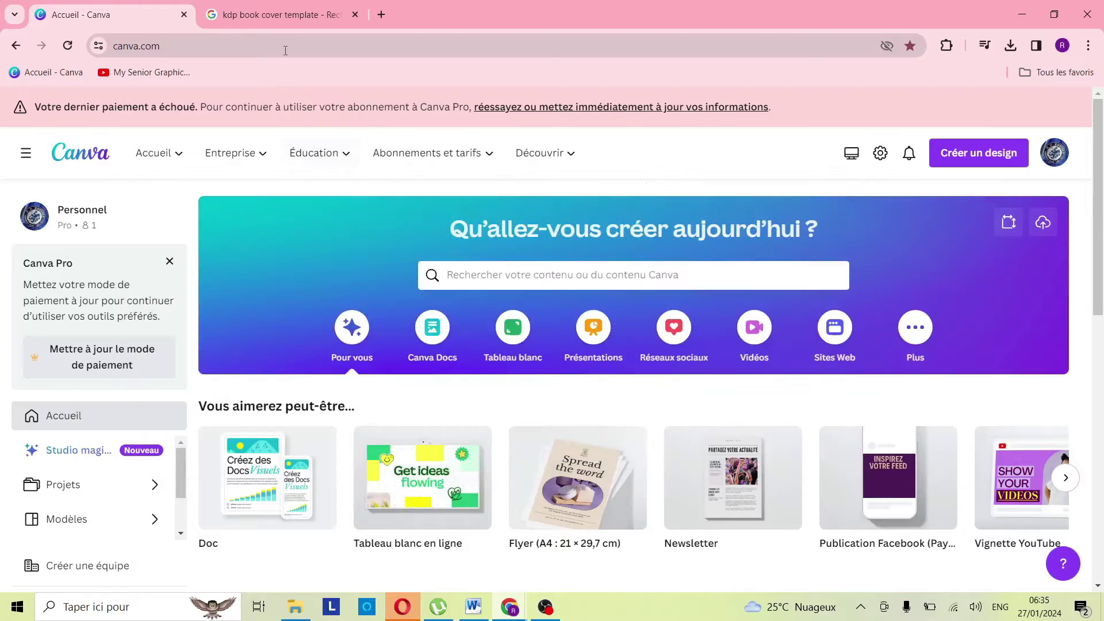
Step: Open the KDP Cover Calculator from the "kdp book cover template" Google results
{"action": "left_click", "coordinate": [275, 21]}
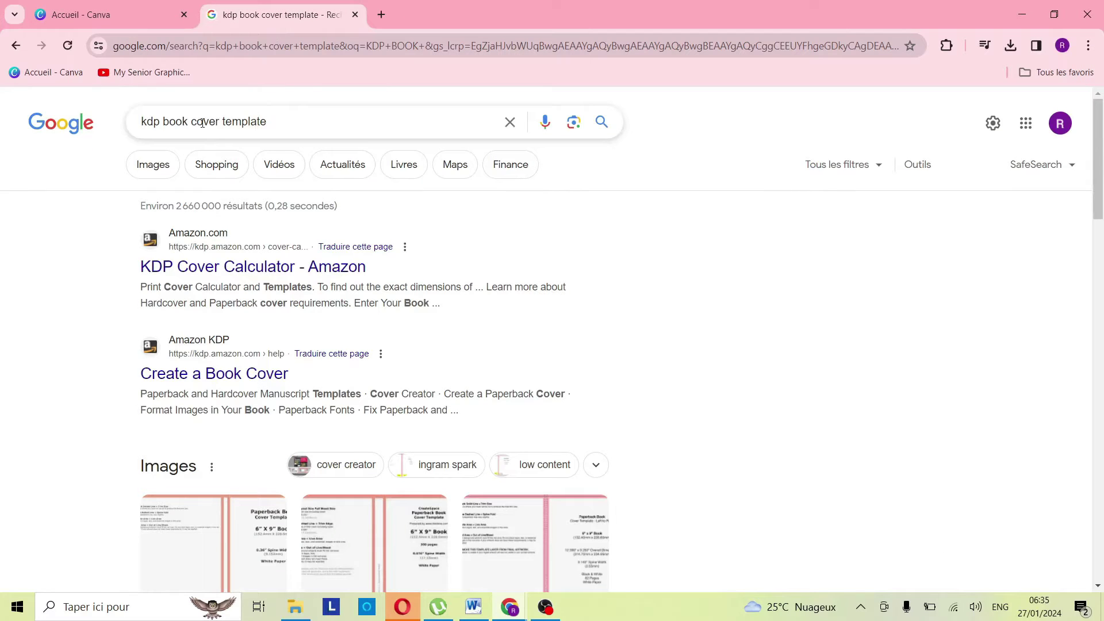
{"action": "left_click", "coordinate": [300, 126]}
{"action": "left_click", "coordinate": [9, 262]}
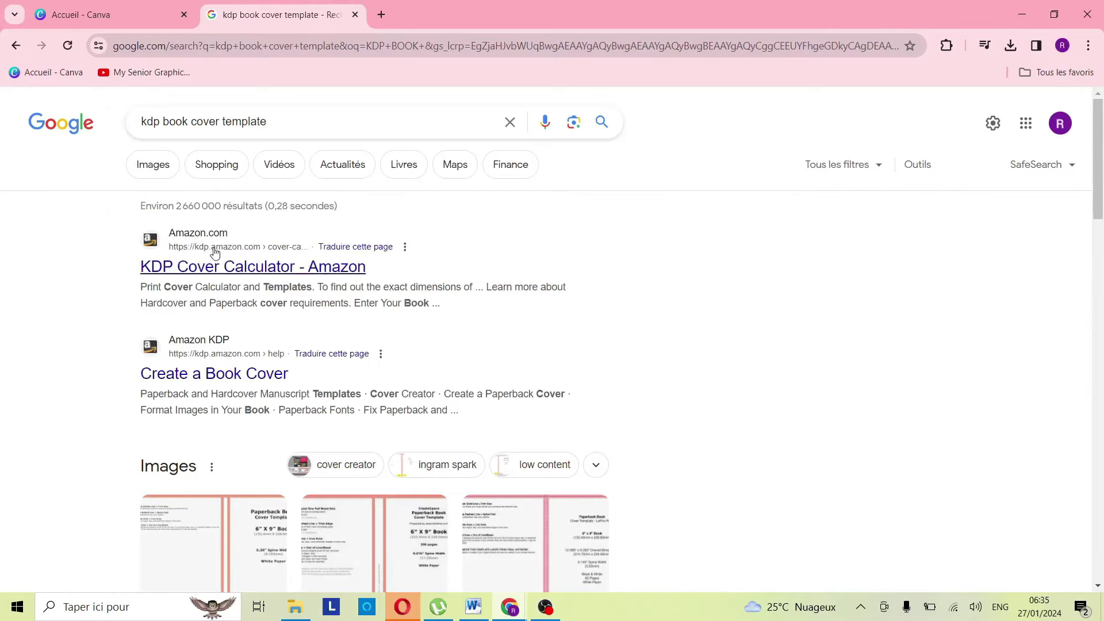
{"action": "left_click", "coordinate": [270, 276]}
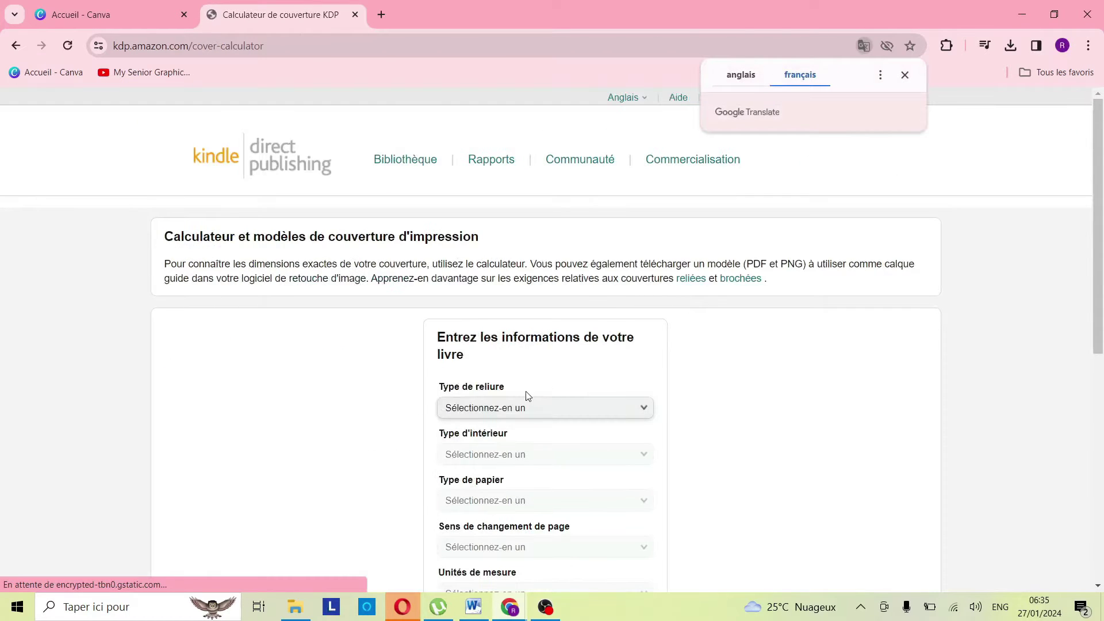
Step: Set the book's binding type to Relié and its interior type to Noir blanc
{"action": "scroll", "coordinate": [581, 396], "scroll_direction": "down", "scroll_amount": 1}
{"action": "left_click", "coordinate": [577, 335]}
{"action": "left_click", "coordinate": [576, 339]}
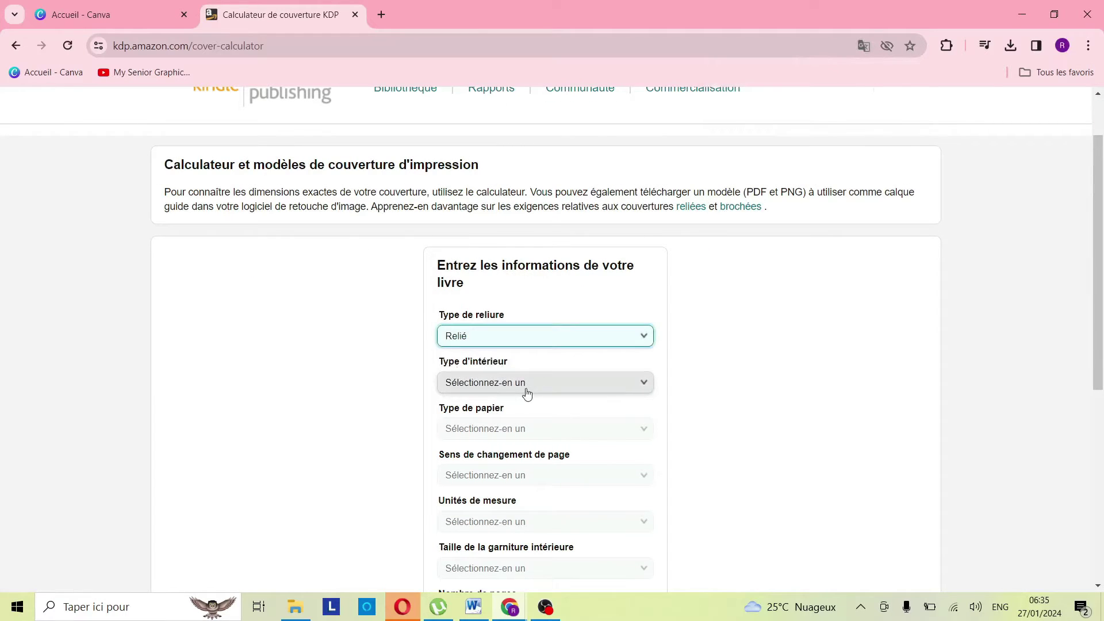
{"action": "scroll", "coordinate": [525, 390], "scroll_direction": "down", "scroll_amount": 1}
{"action": "left_click", "coordinate": [564, 321]}
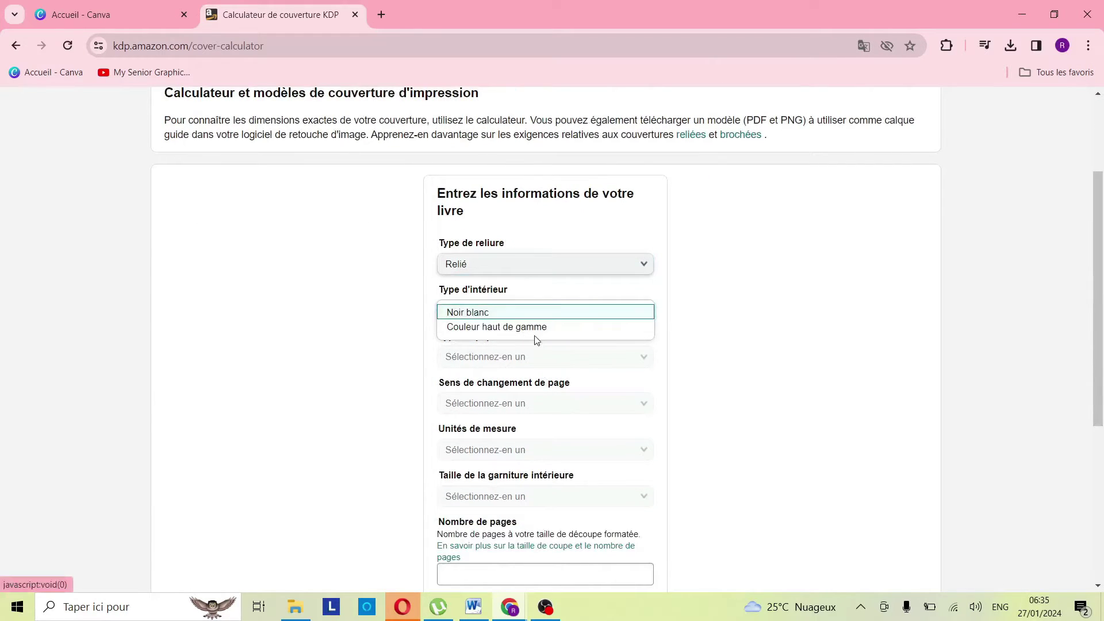
{"action": "left_click", "coordinate": [529, 315]}
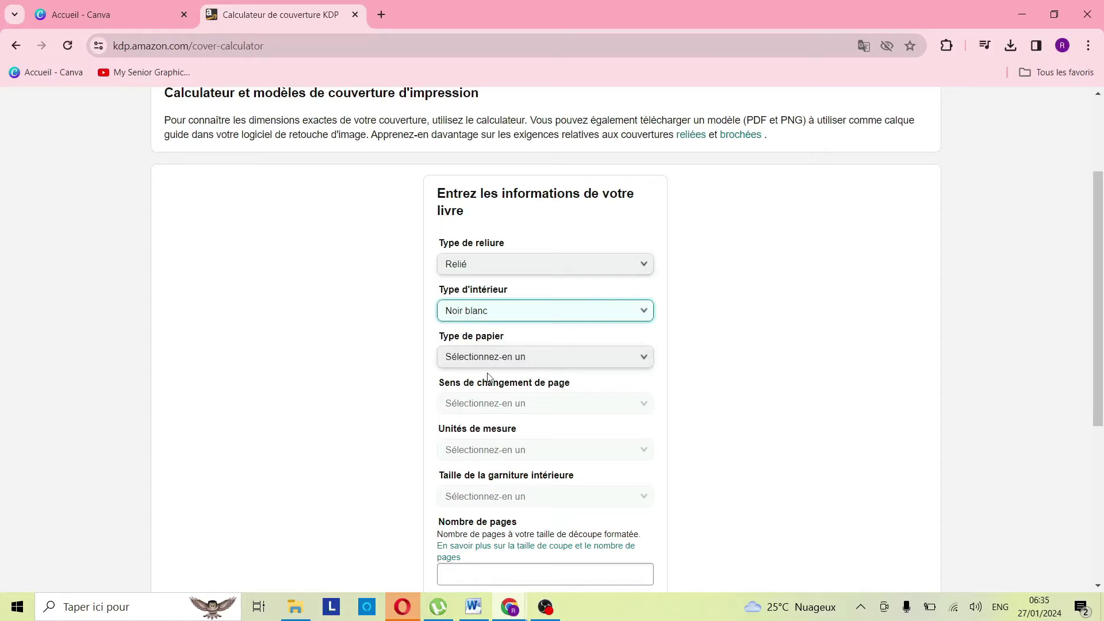
Step: Set the paper type to papier blanc and the page-turn direction to De gauche à droite
{"action": "scroll", "coordinate": [617, 343], "scroll_direction": "down", "scroll_amount": 1}
{"action": "left_click", "coordinate": [544, 285]}
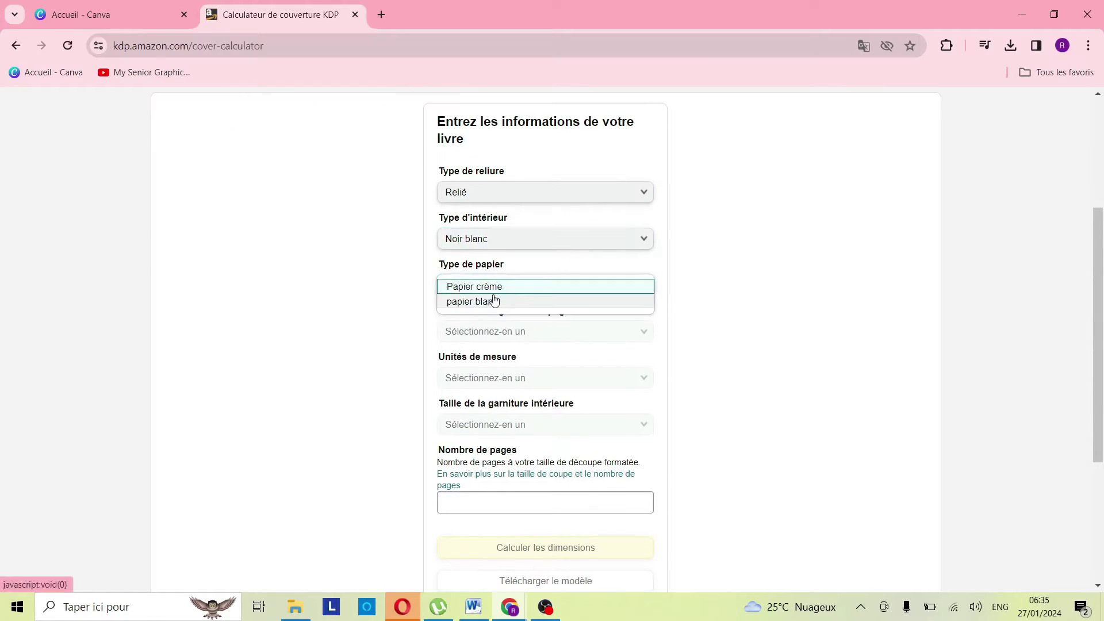
{"action": "left_click", "coordinate": [525, 302]}
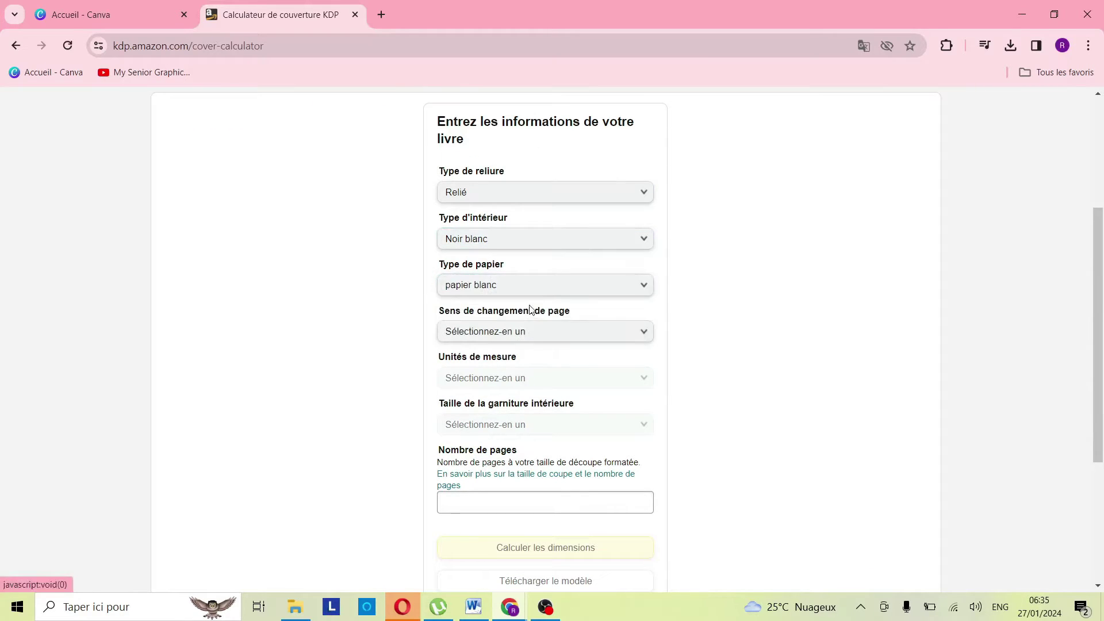
{"action": "left_click", "coordinate": [594, 334]}
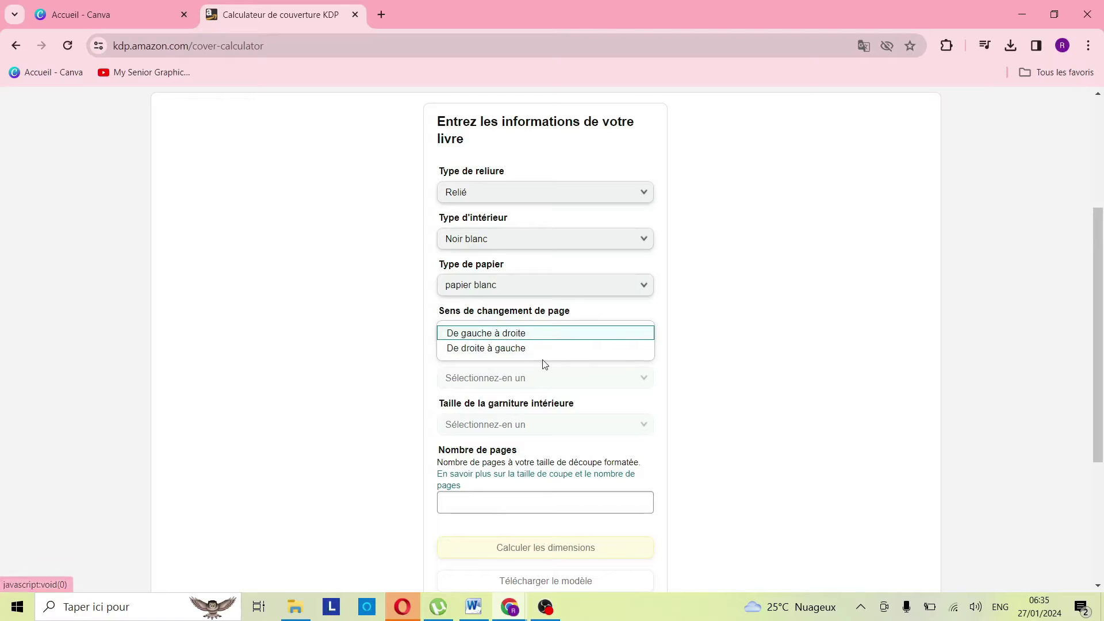
{"action": "left_click", "coordinate": [514, 338]}
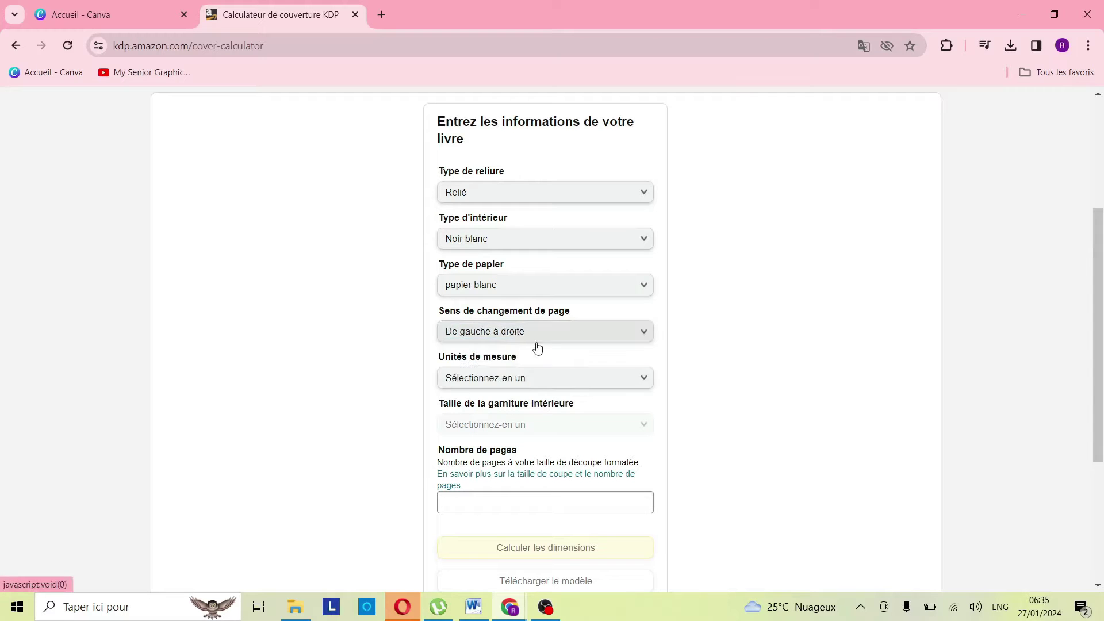
Step: Set the measurement units to Millimètres and the interior trim size to 139,7x215,9mm
{"action": "left_click", "coordinate": [535, 382]}
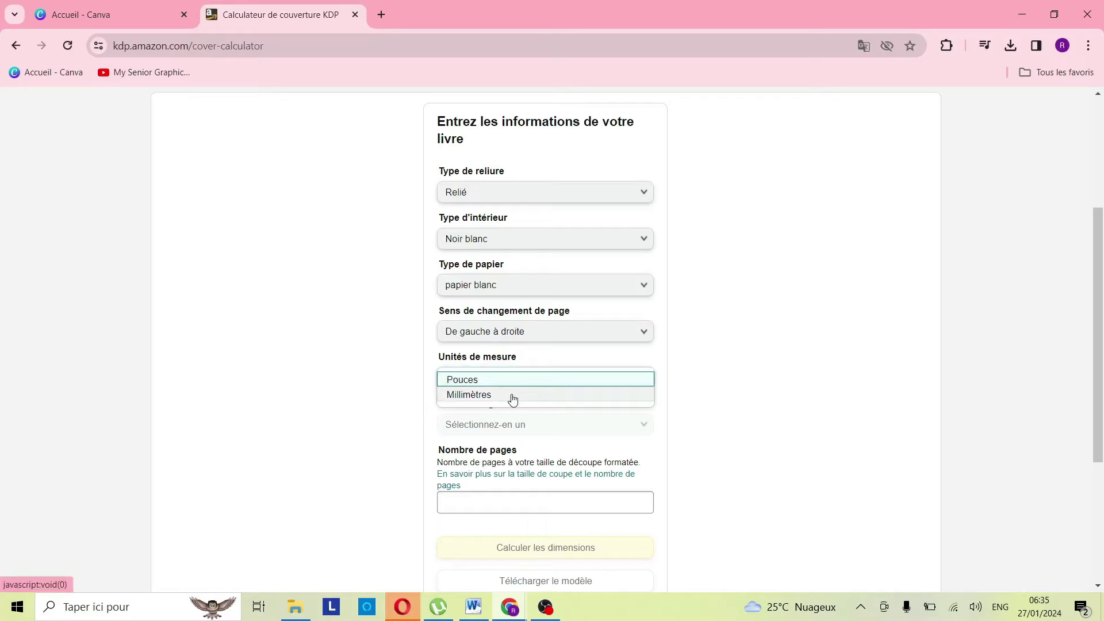
{"action": "left_click", "coordinate": [525, 381]}
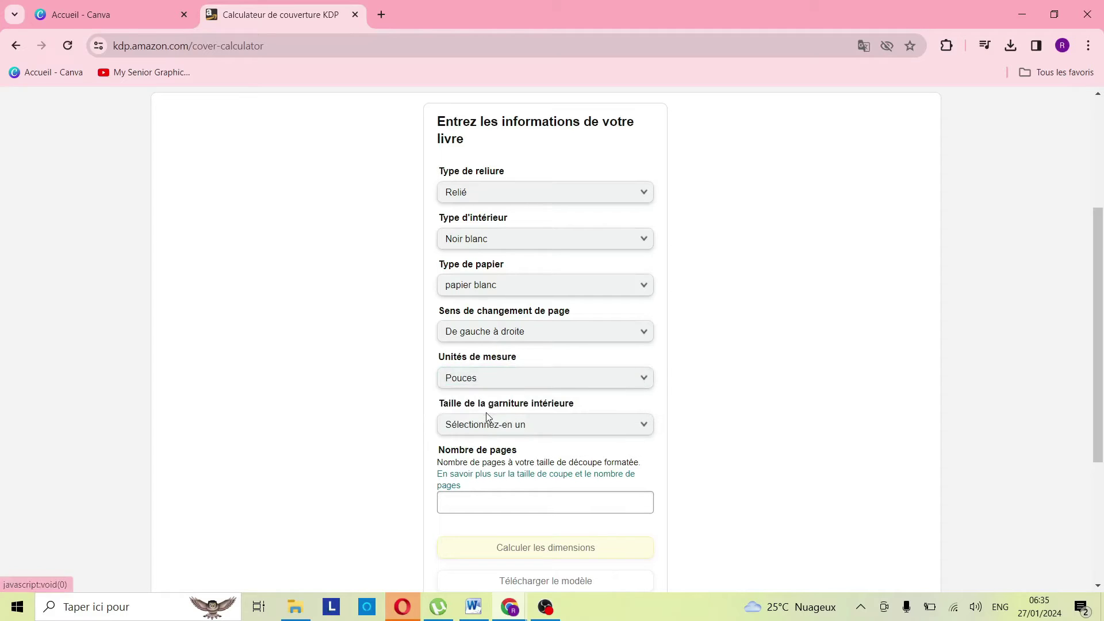
{"action": "left_click", "coordinate": [536, 384]}
{"action": "left_click", "coordinate": [536, 397]}
{"action": "left_click", "coordinate": [527, 423]}
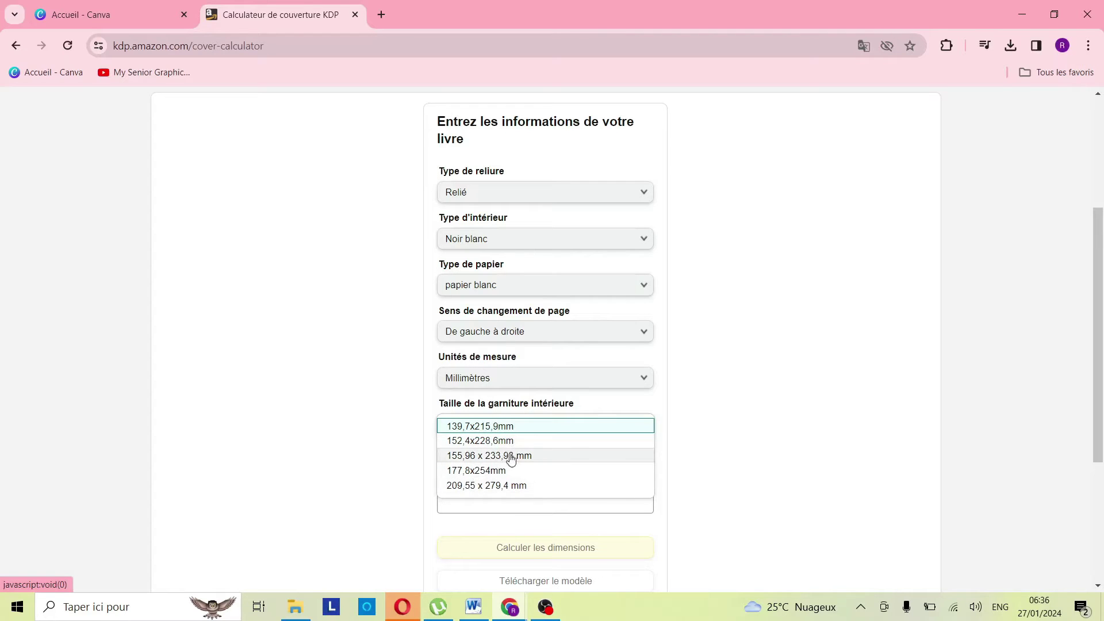
{"action": "left_click", "coordinate": [508, 426]}
Step: Set the page count to 100 and calculate the cover dimensions
{"action": "scroll", "coordinate": [498, 348], "scroll_direction": "down", "scroll_amount": 3}
{"action": "left_click", "coordinate": [504, 353]}
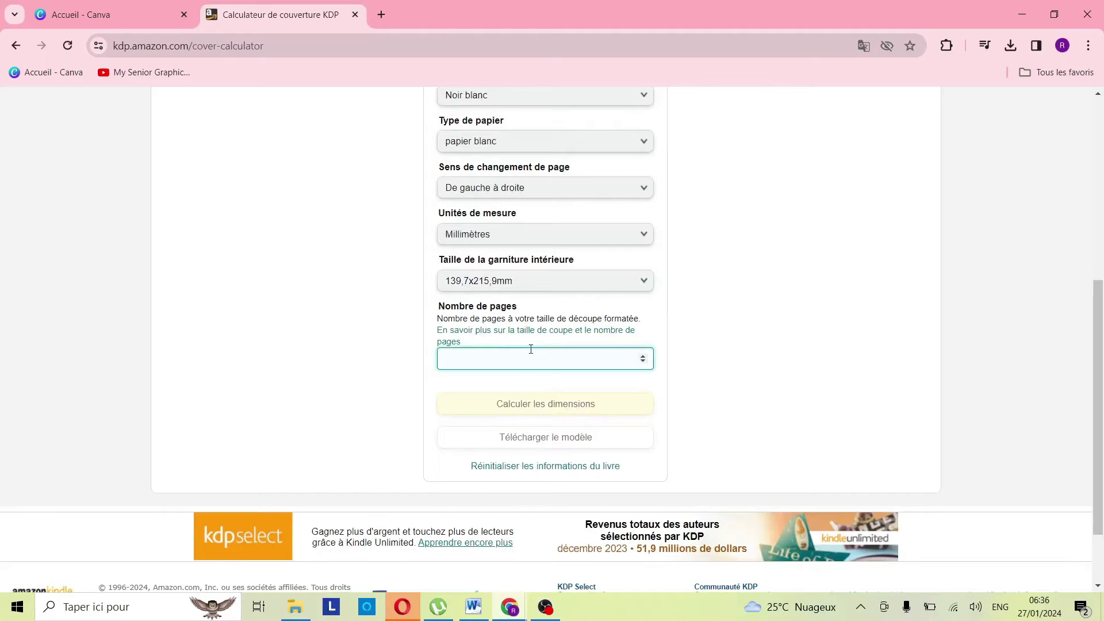
{"action": "left_click", "coordinate": [645, 386]}
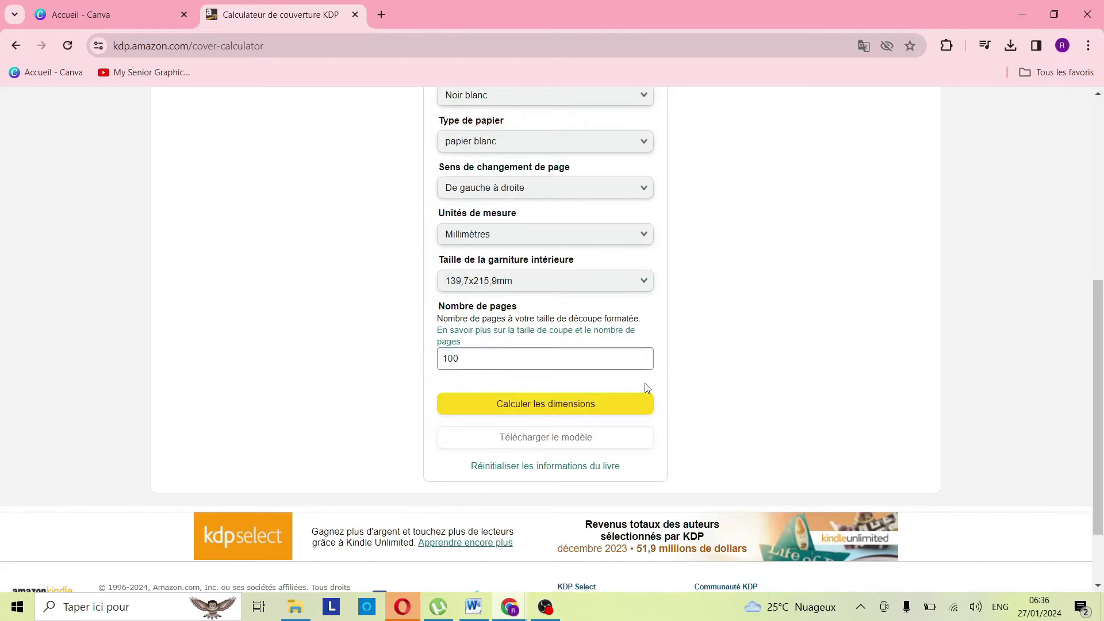
{"action": "left_click", "coordinate": [558, 409]}
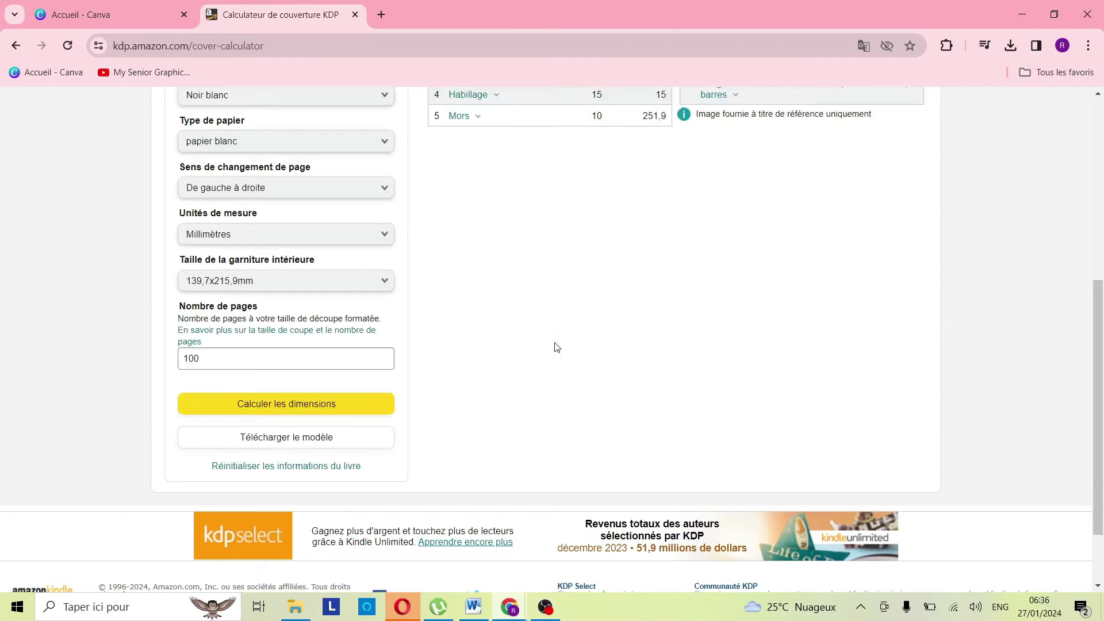
Step: Review the calculated dimensions and cover diagram, and download the matching cover template
{"action": "scroll", "coordinate": [716, 218], "scroll_direction": "down", "scroll_amount": 1}
{"action": "scroll", "coordinate": [594, 257], "scroll_direction": "up", "scroll_amount": 4}
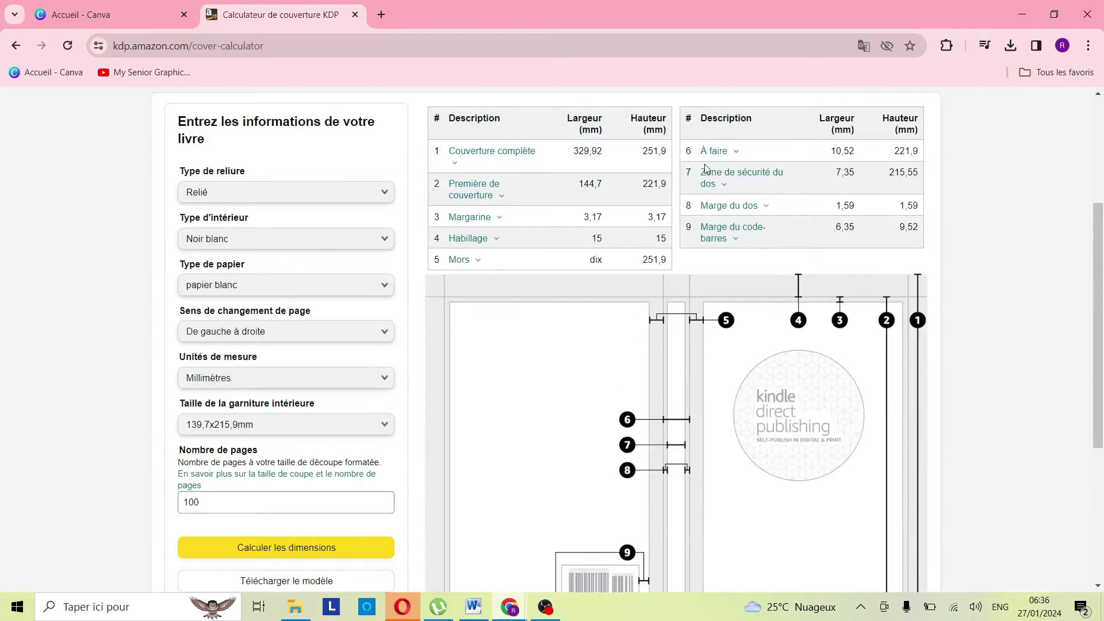
{"action": "scroll", "coordinate": [685, 329], "scroll_direction": "down", "scroll_amount": 2}
{"action": "scroll", "coordinate": [688, 326], "scroll_direction": "up", "scroll_amount": 2}
{"action": "scroll", "coordinate": [687, 323], "scroll_direction": "down", "scroll_amount": 1}
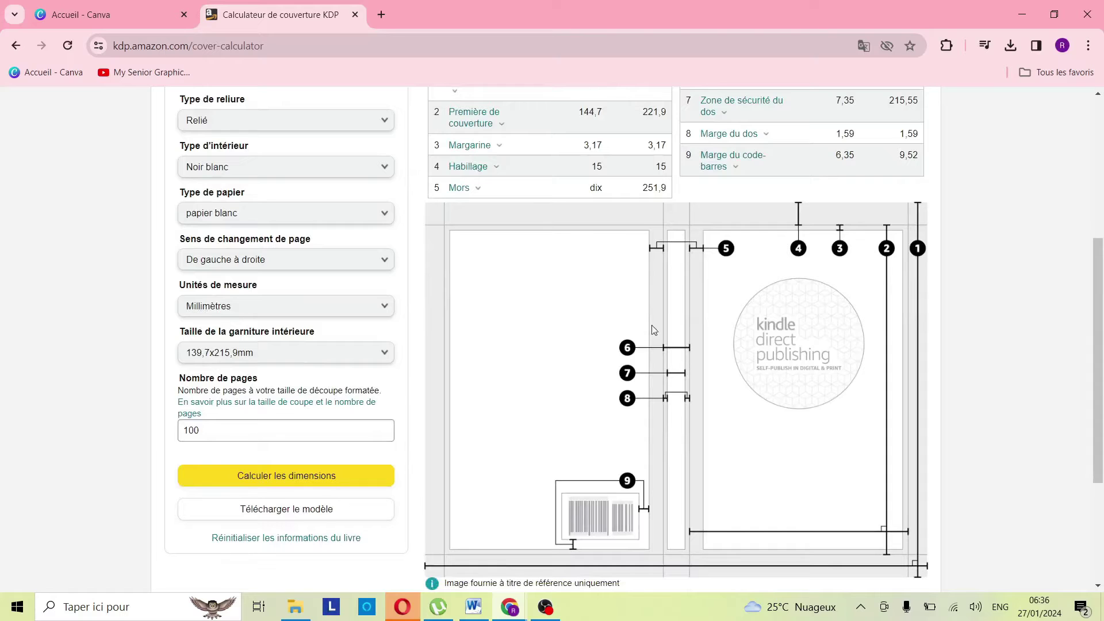
{"action": "right_click", "coordinate": [587, 397]}
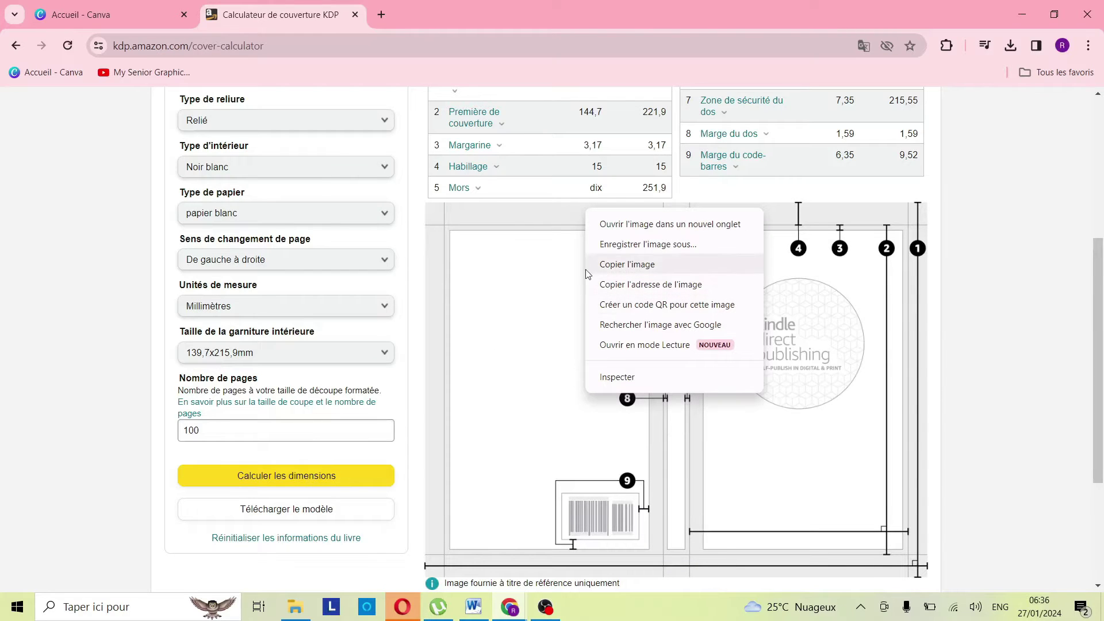
{"action": "left_click", "coordinate": [1015, 303]}
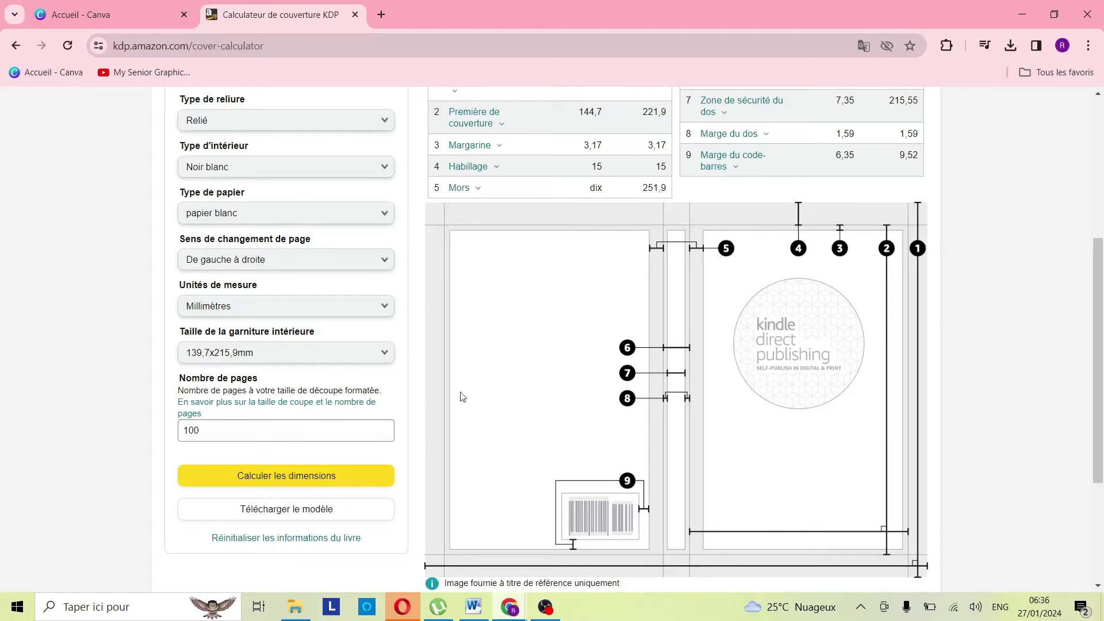
{"action": "left_click", "coordinate": [291, 512]}
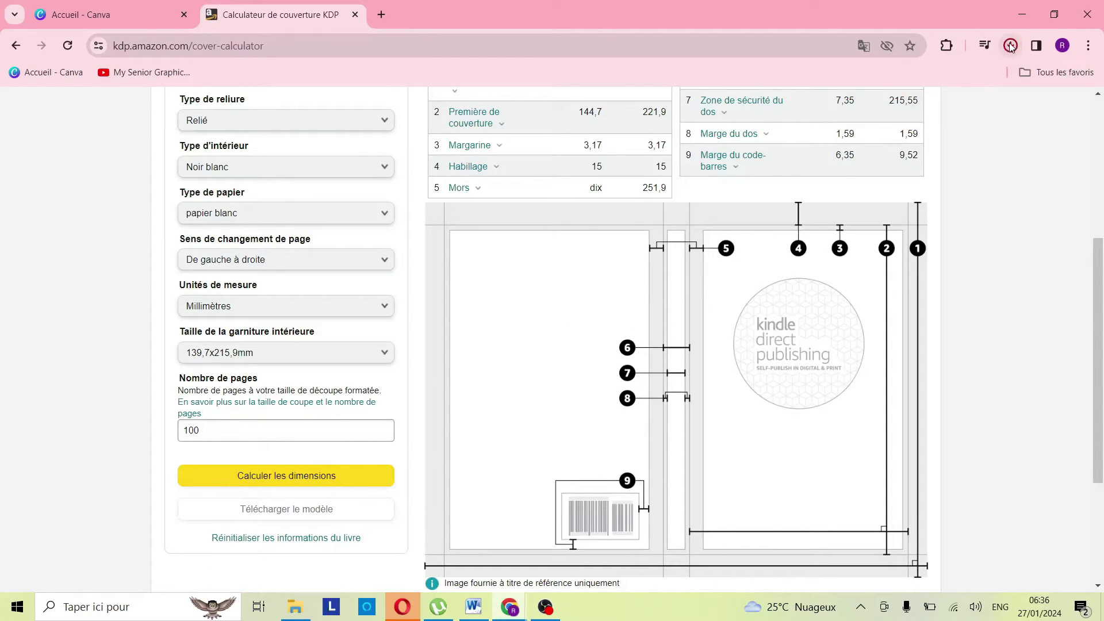
Step: Switch to Canva and start a new design with custom dimensions
{"action": "left_click", "coordinate": [130, 5]}
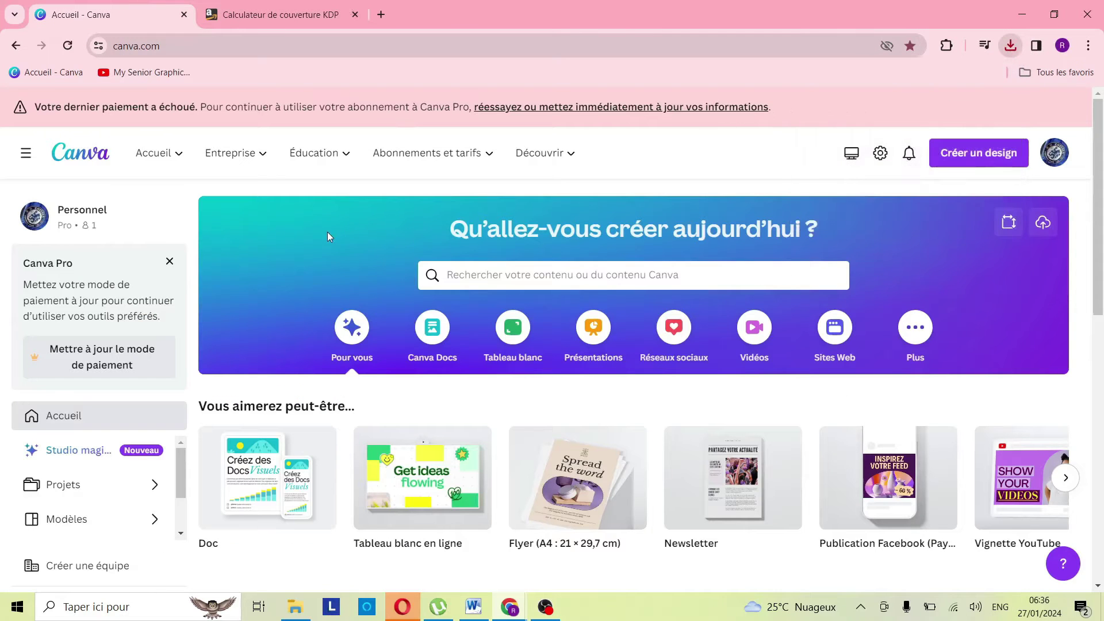
{"action": "left_click", "coordinate": [977, 154]}
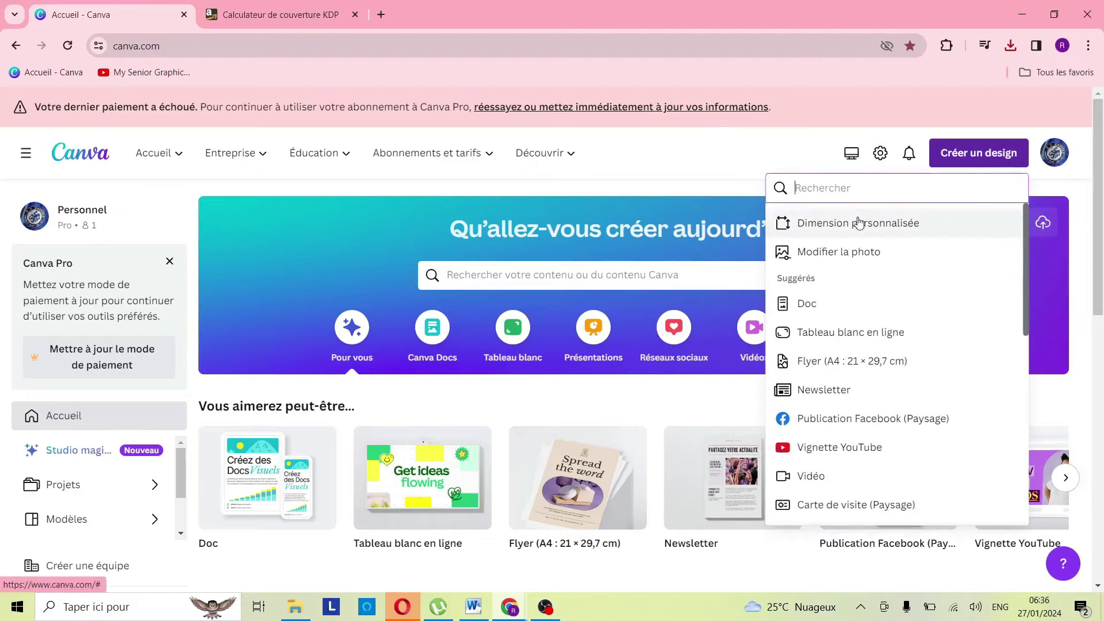
{"action": "left_click", "coordinate": [846, 235]}
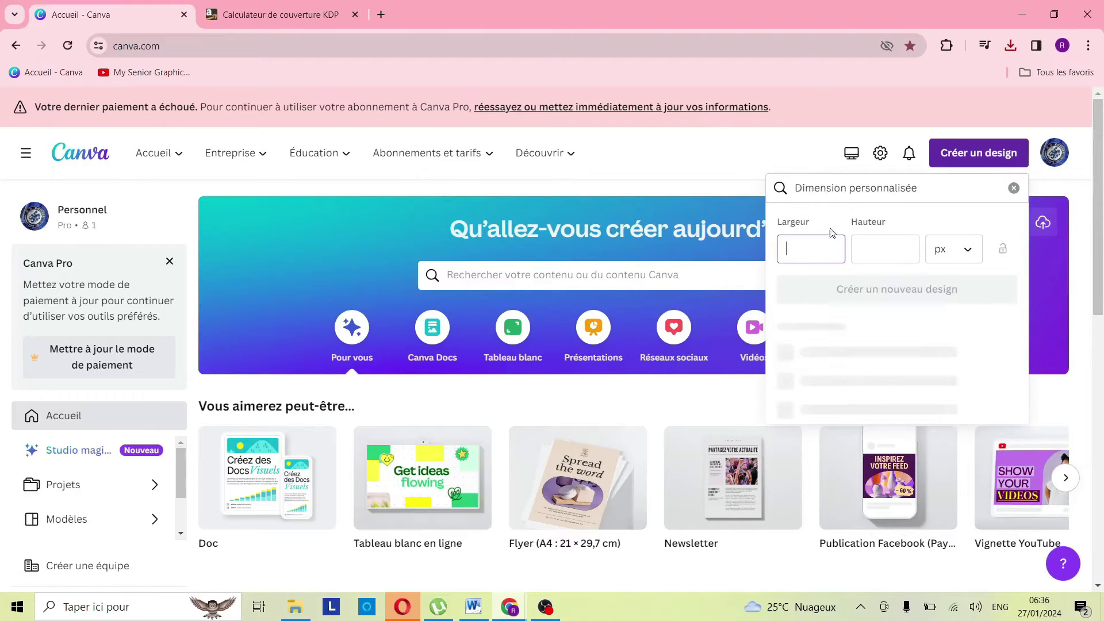
Step: Switch to the KDP calculator and look up the full cover's width and height in the dimensions table
{"action": "left_click", "coordinate": [233, 8]}
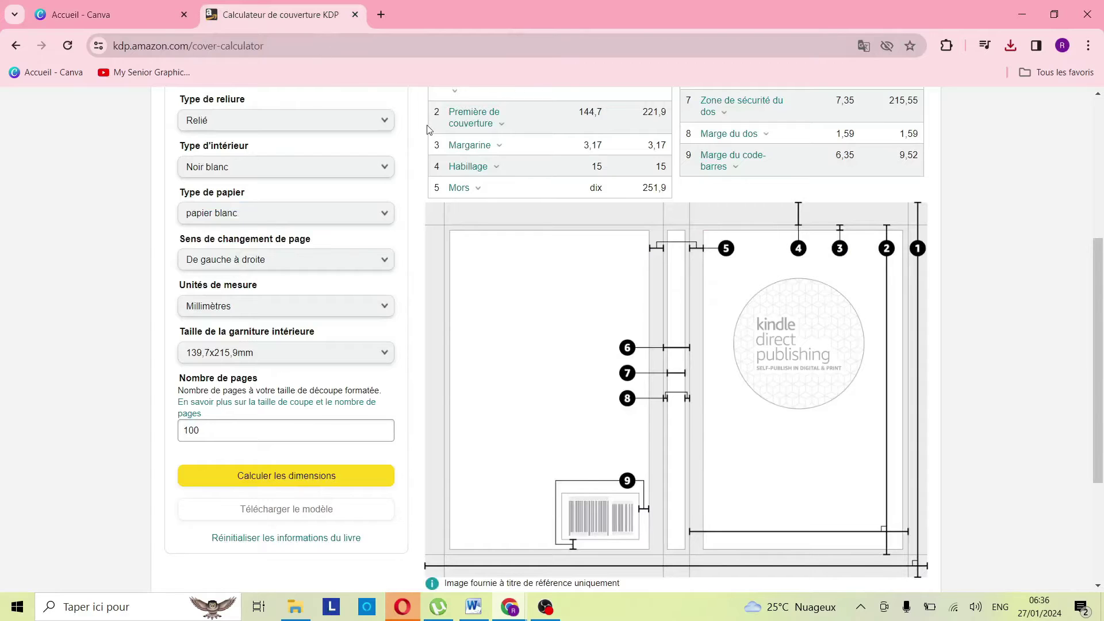
{"action": "scroll", "coordinate": [427, 129], "scroll_direction": "up", "scroll_amount": 4}
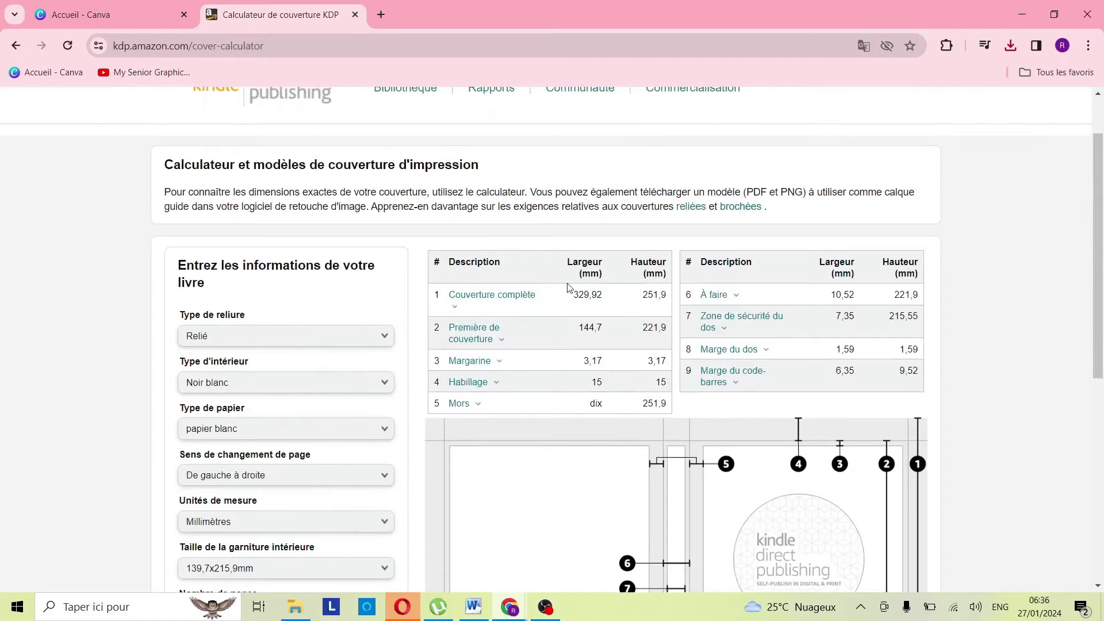
{"action": "mouse_move", "coordinate": [522, 303]}
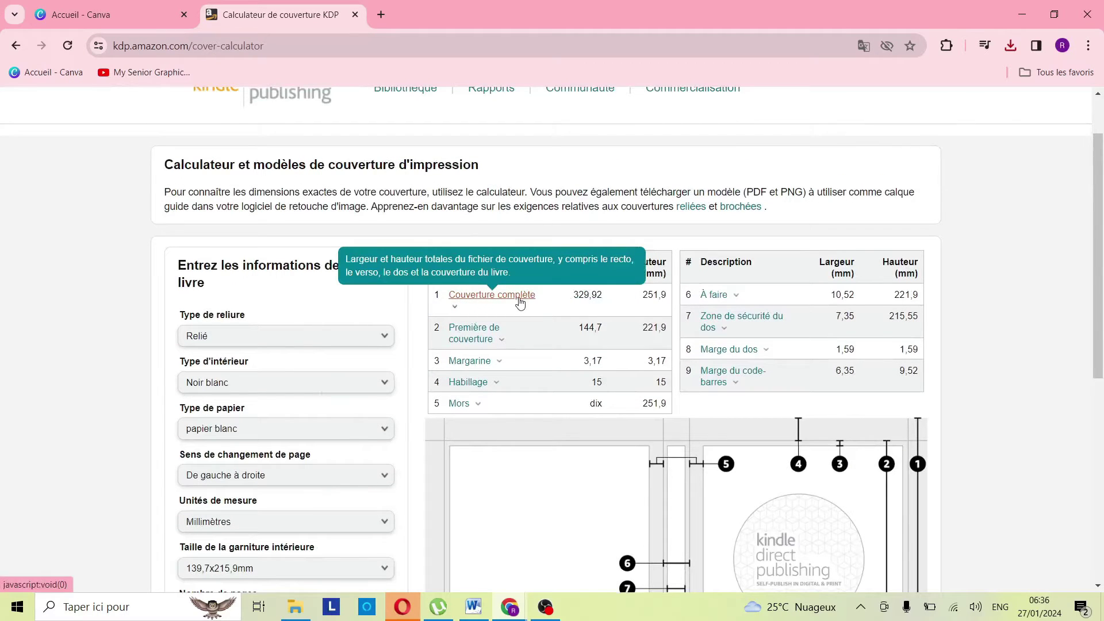
{"action": "double_click", "coordinate": [579, 294]}
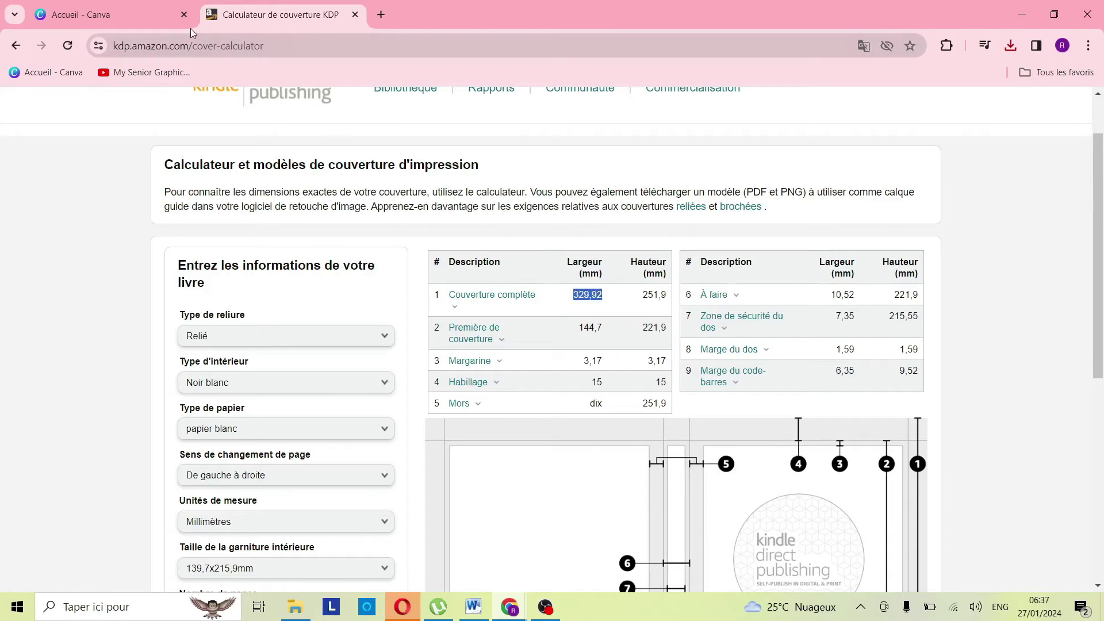
Step: Return to Canva and create a new custom design 330 mm wide and 252 mm high
{"action": "left_click", "coordinate": [149, 24]}
{"action": "right_click", "coordinate": [795, 251]}
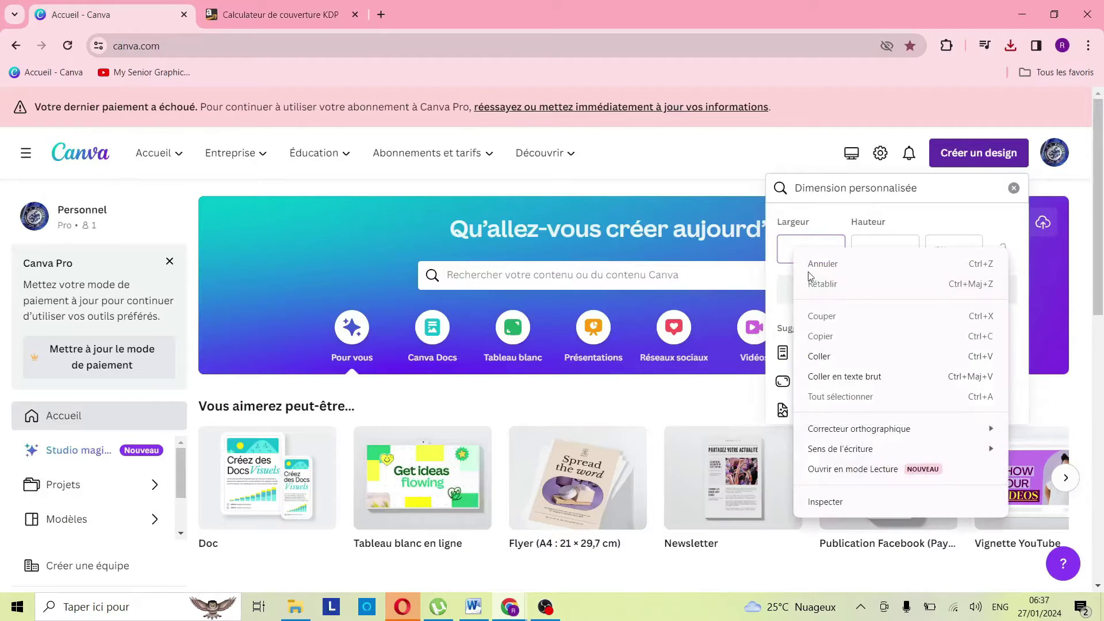
{"action": "key", "text": "Escape"}
{"action": "left_click", "coordinate": [959, 250]}
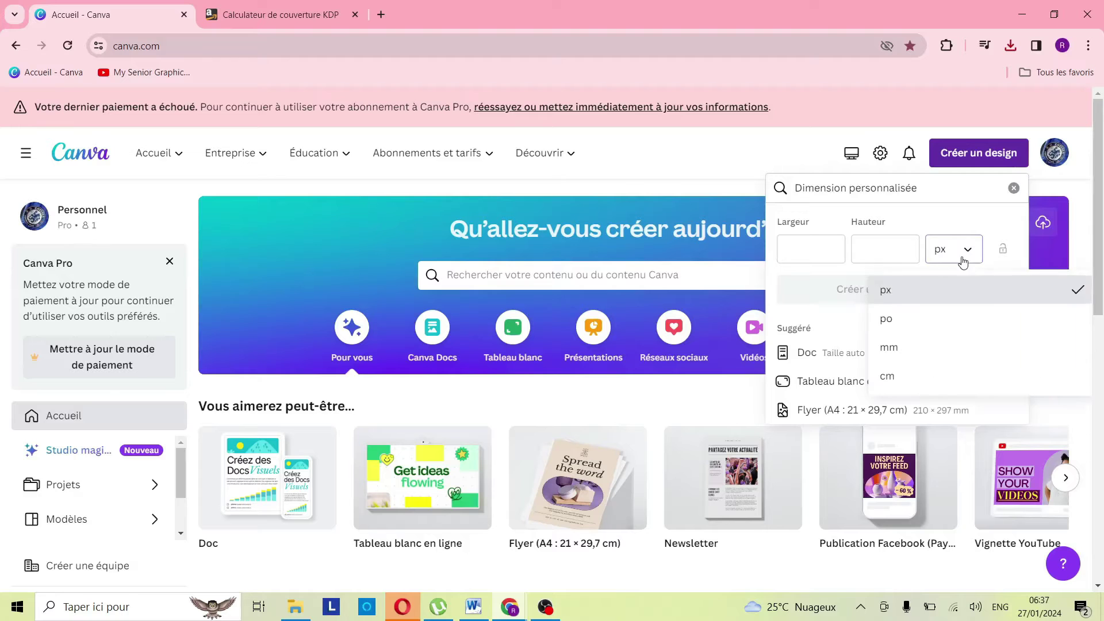
{"action": "left_click", "coordinate": [890, 348]}
{"action": "type", "text": "330"}
{"action": "key", "text": "Tab"}
{"action": "type", "text": "252"}
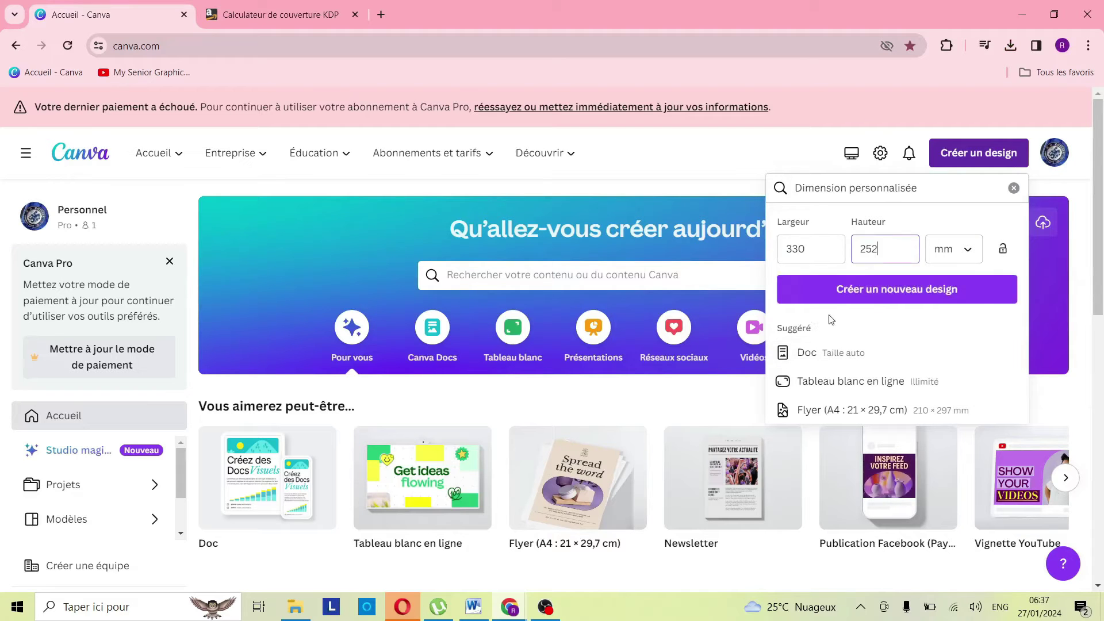
{"action": "left_click", "coordinate": [835, 294]}
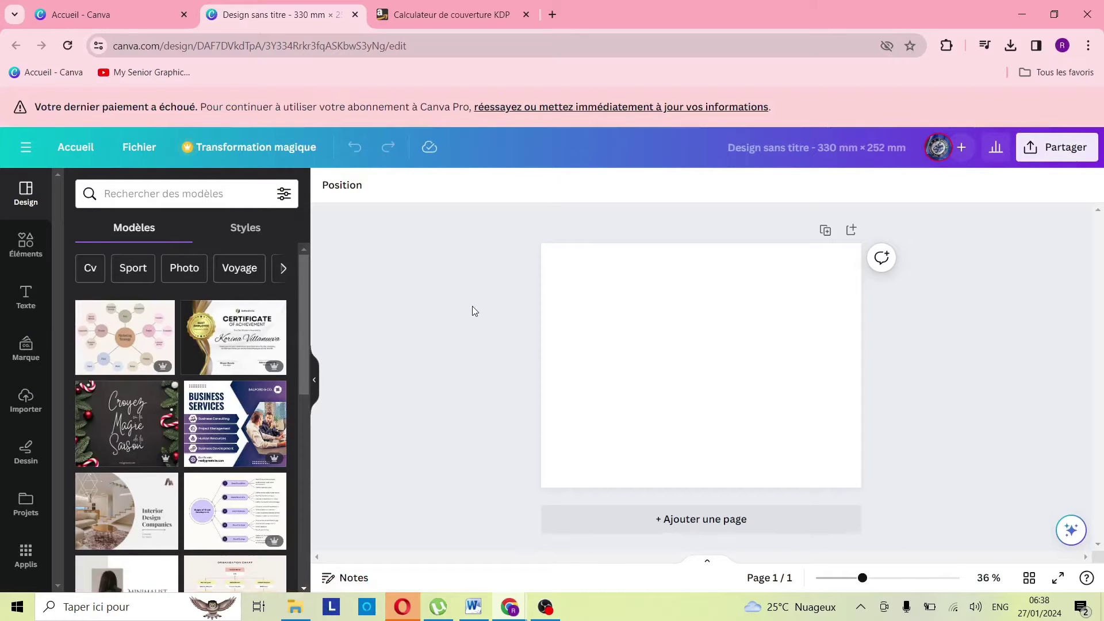
Step: Upload the downloaded cover template image CASE_LAMINATE_5.500x8.500_100_BW_WHITE_en_US to the uploads library
{"action": "left_click", "coordinate": [26, 253]}
{"action": "left_click", "coordinate": [24, 399]}
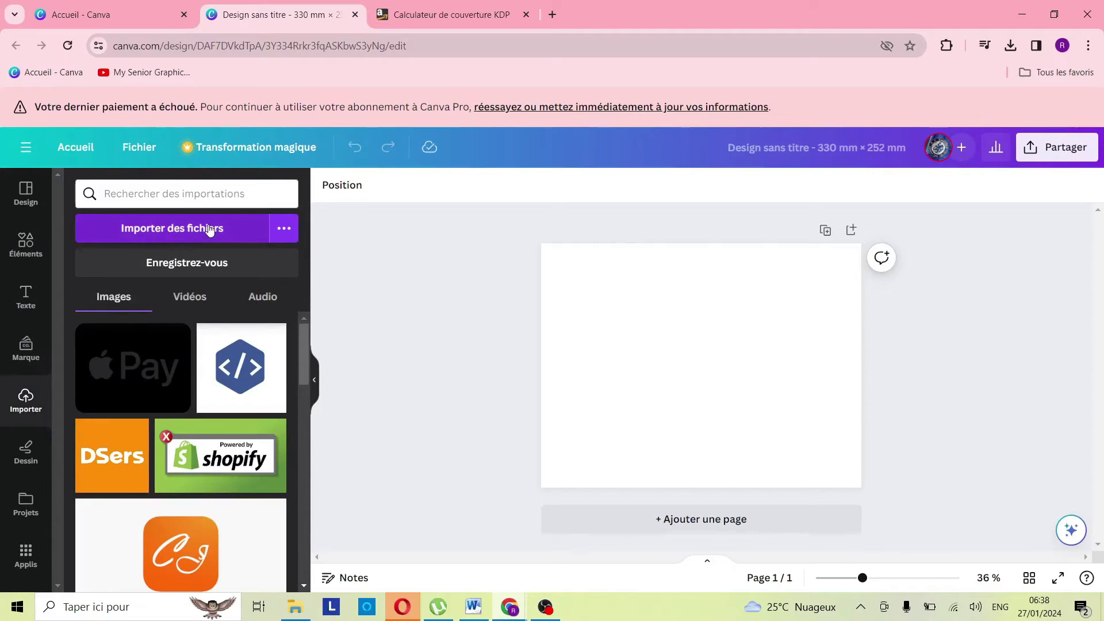
{"action": "left_click", "coordinate": [211, 228]}
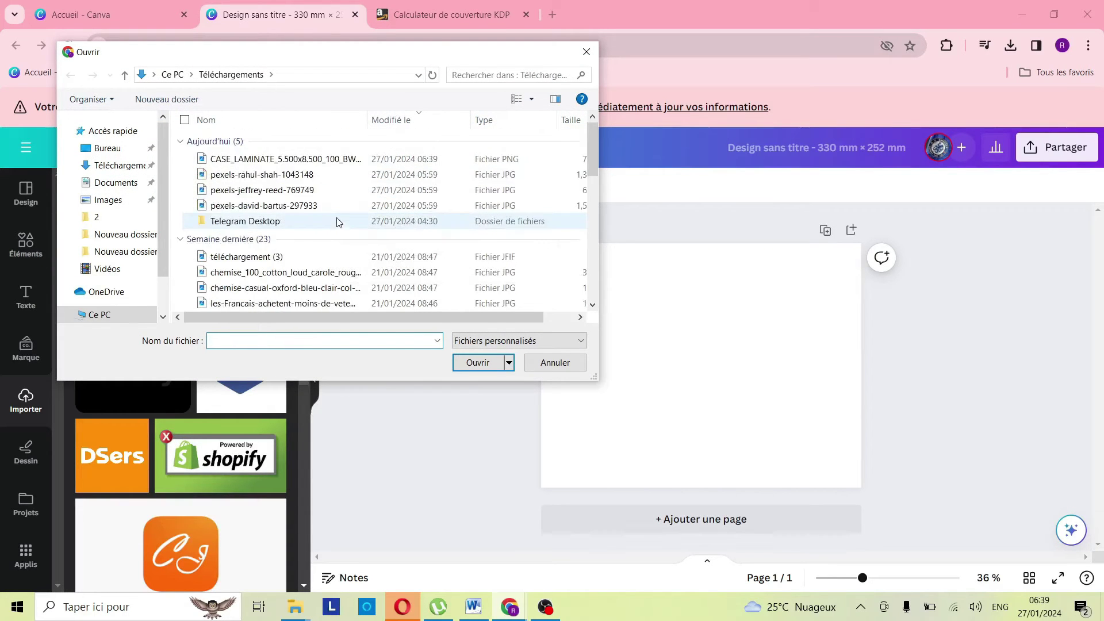
{"action": "left_click", "coordinate": [304, 166]}
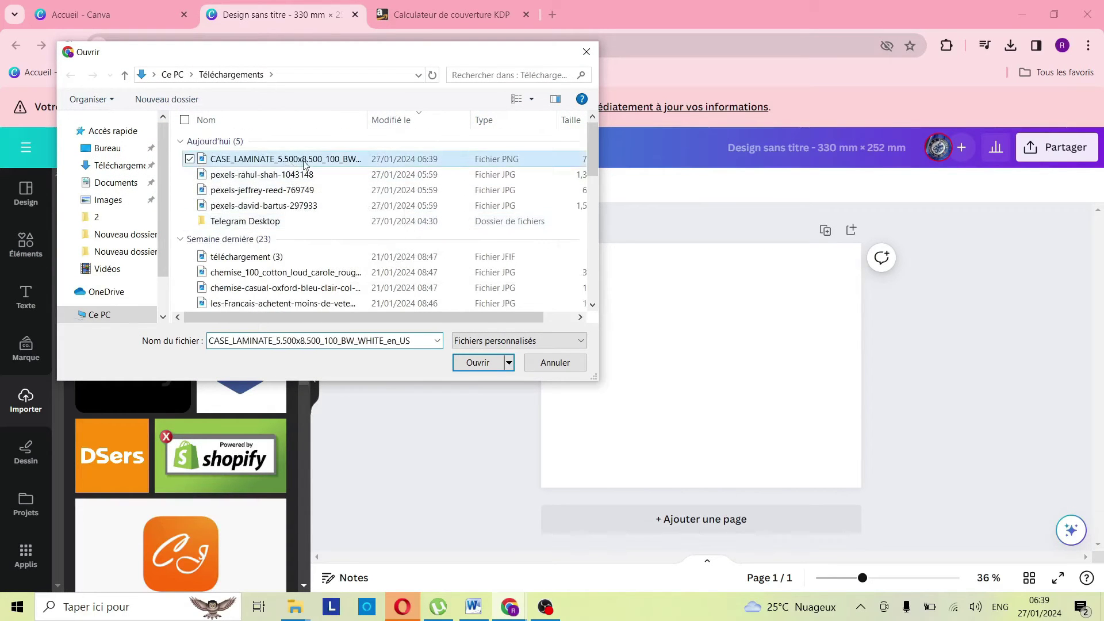
{"action": "left_click", "coordinate": [490, 368]}
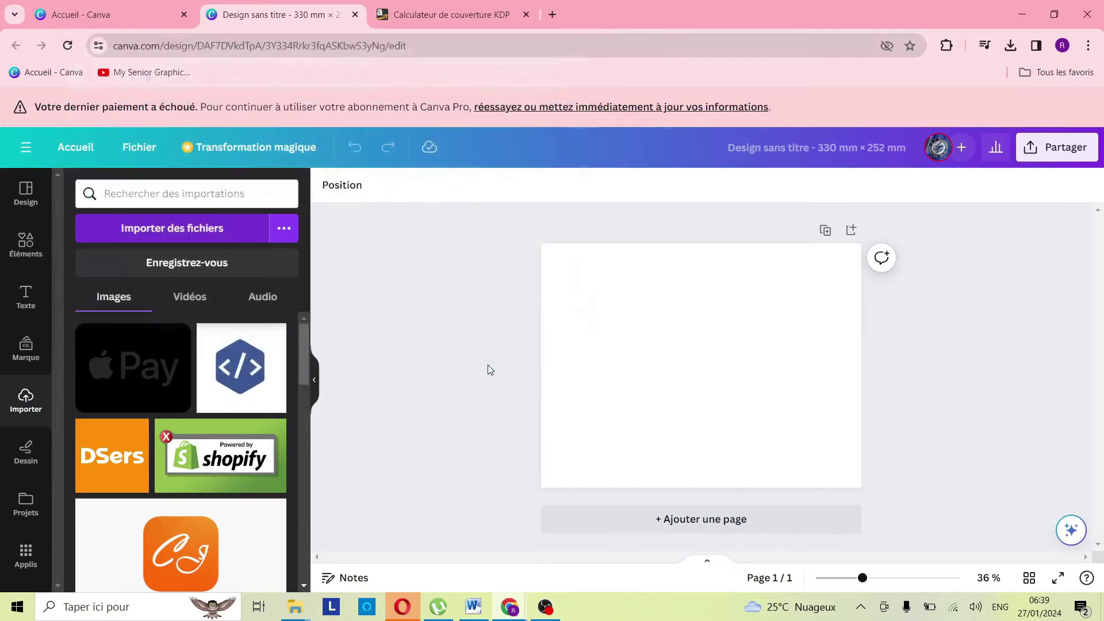
Step: Place the uploaded cover template on the blank page and enlarge it to fill the whole page
{"action": "left_click_drag", "start_coordinate": [133, 373], "coordinate": [639, 342]}
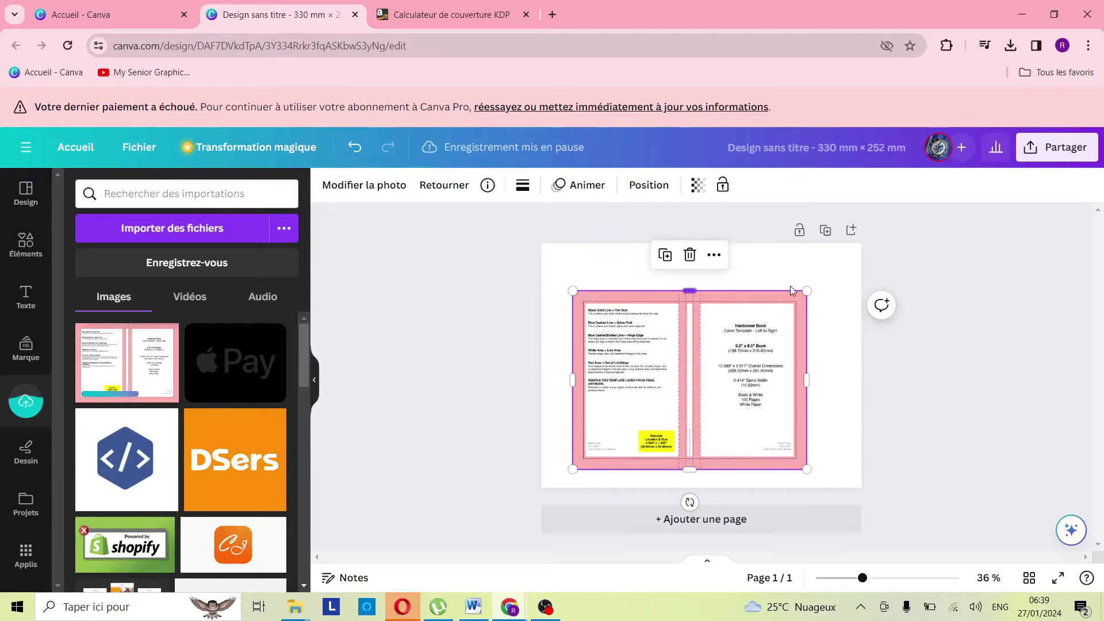
{"action": "left_click_drag", "start_coordinate": [806, 291], "coordinate": [852, 254]}
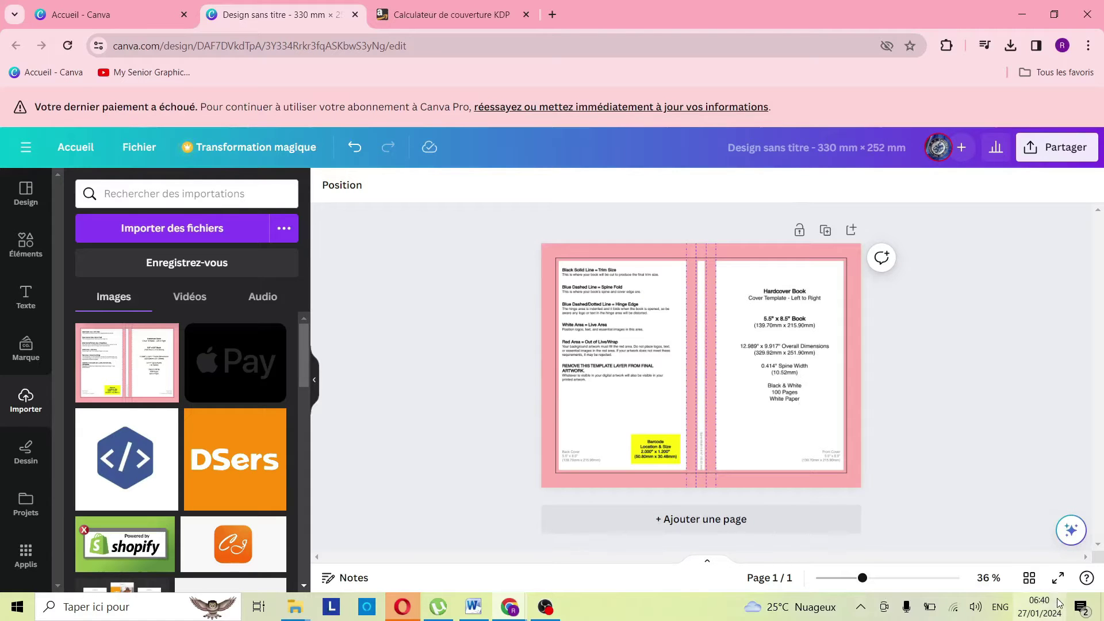
{"action": "left_click", "coordinate": [872, 584]}
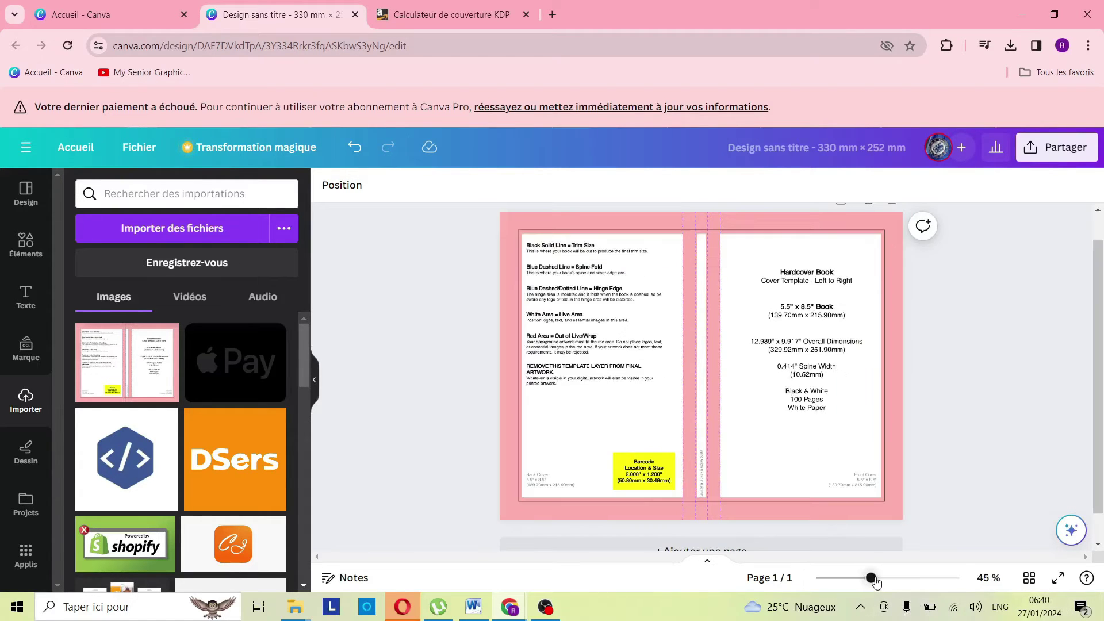
{"action": "left_click", "coordinate": [878, 579]}
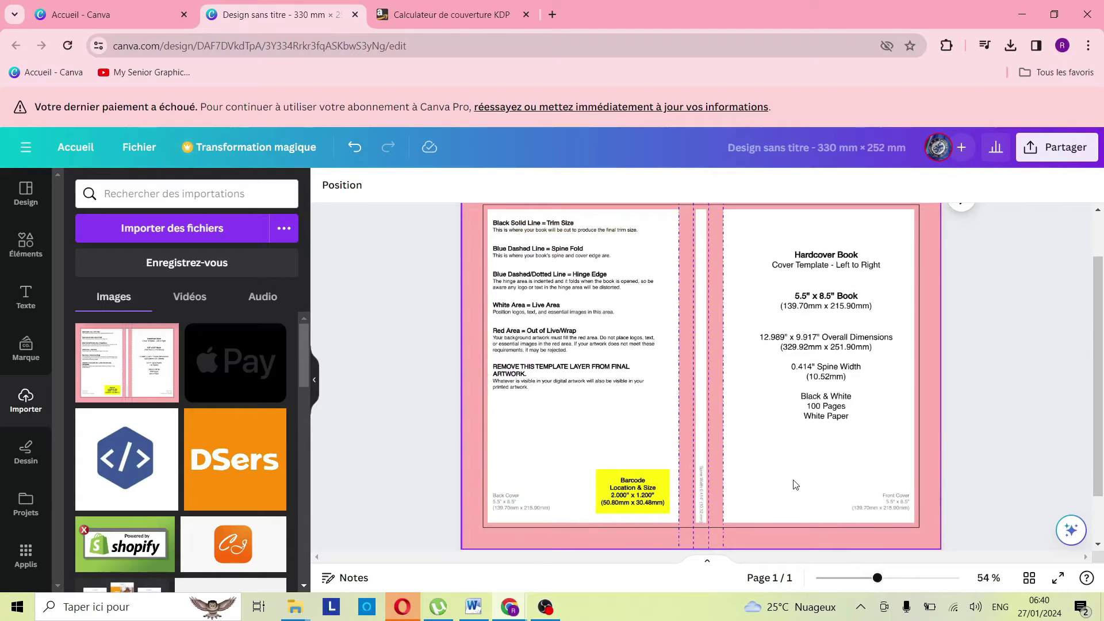
{"action": "scroll", "coordinate": [795, 485], "scroll_direction": "up", "scroll_amount": 2}
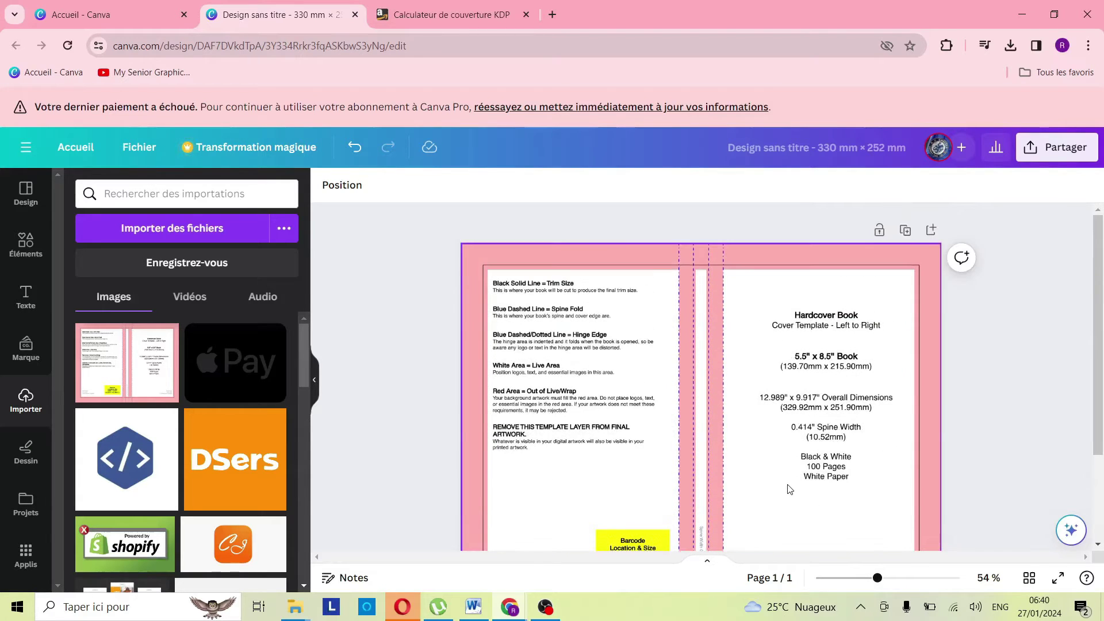
{"action": "left_click", "coordinate": [745, 460]}
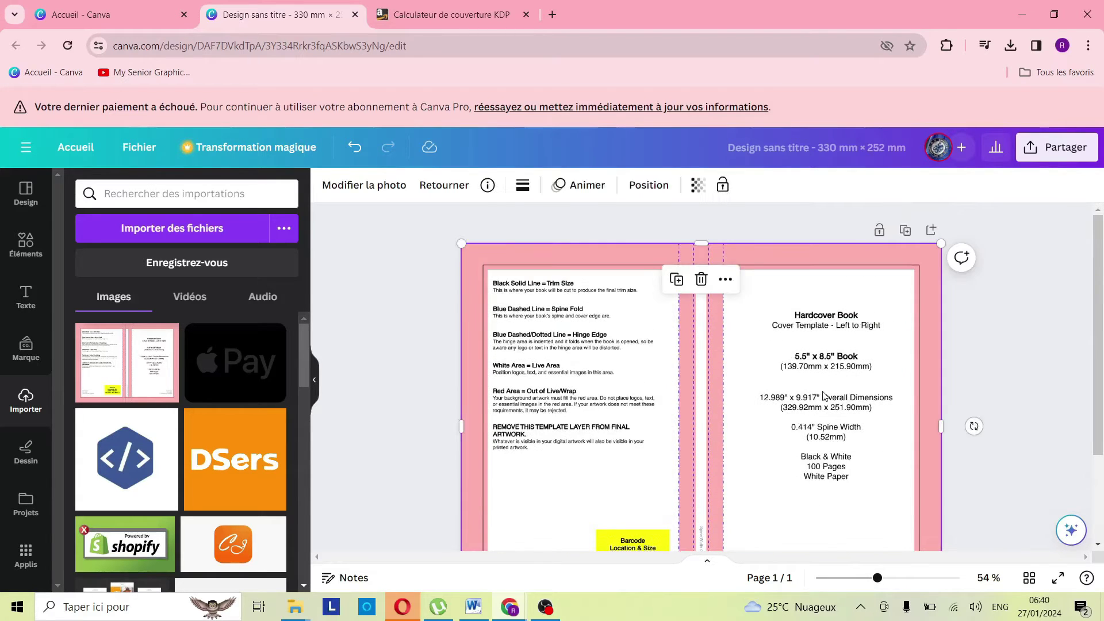
{"action": "left_click", "coordinate": [725, 279]}
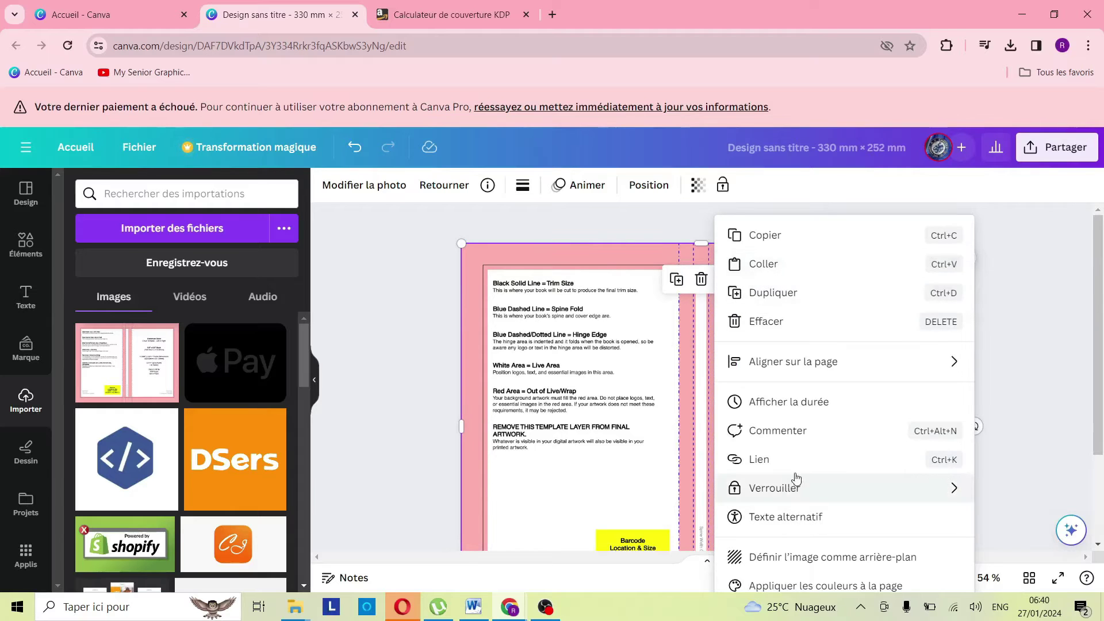
{"action": "left_click", "coordinate": [633, 443]}
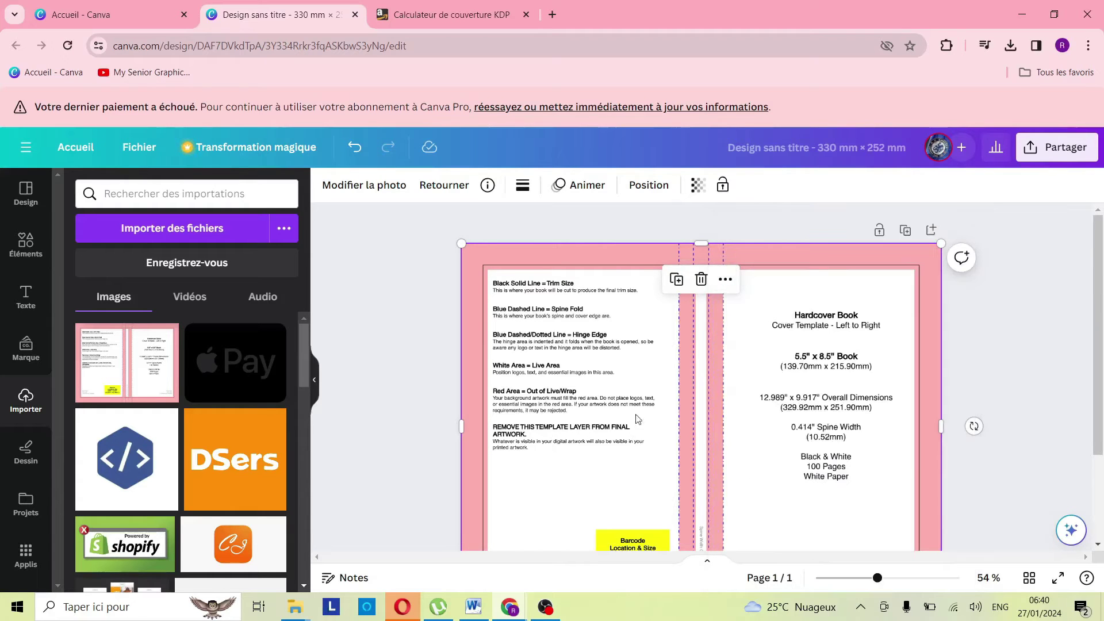
{"action": "left_click", "coordinate": [726, 279]}
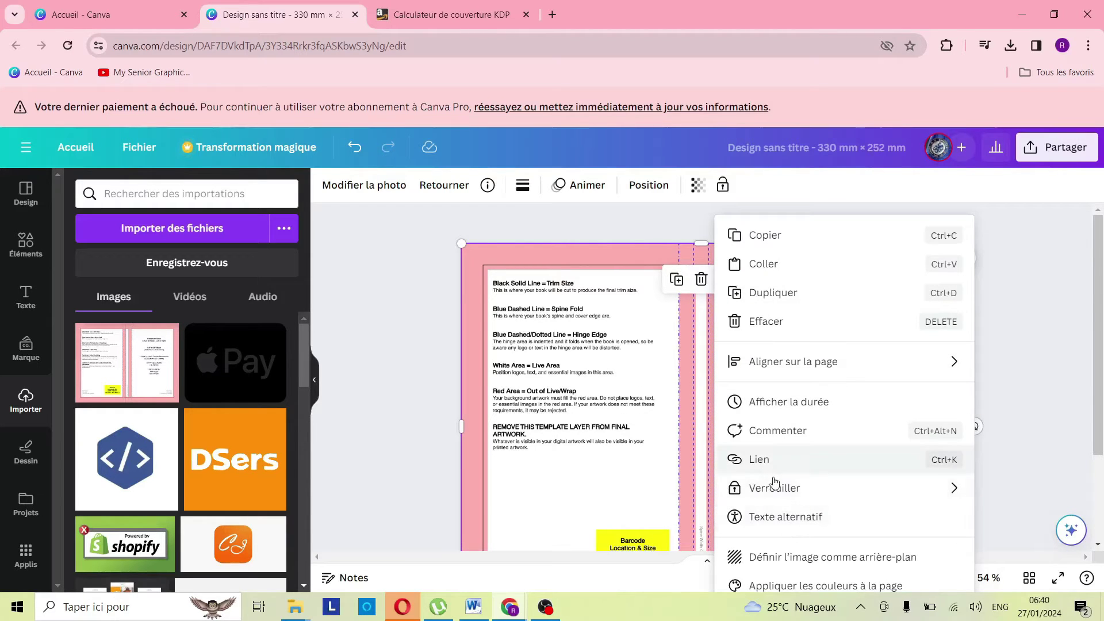
{"action": "left_click", "coordinate": [672, 319]}
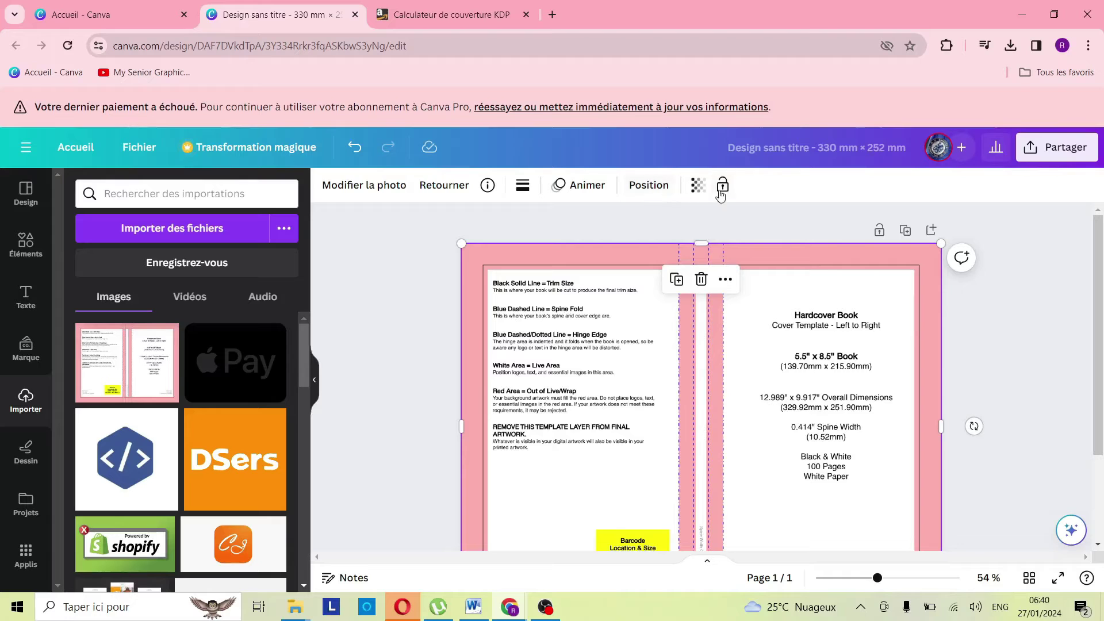
Step: Set the cover template image's transparency to 19
{"action": "left_click", "coordinate": [698, 185]}
{"action": "left_click_drag", "start_coordinate": [601, 242], "coordinate": [618, 243]}
{"action": "left_click", "coordinate": [587, 243]}
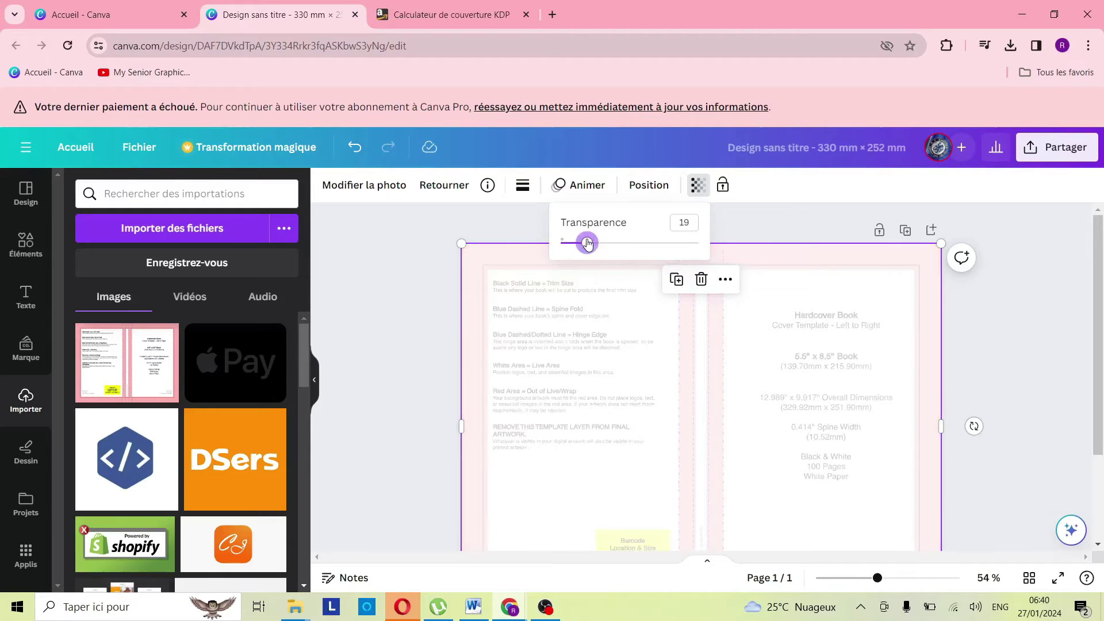
{"action": "left_click", "coordinate": [616, 379]}
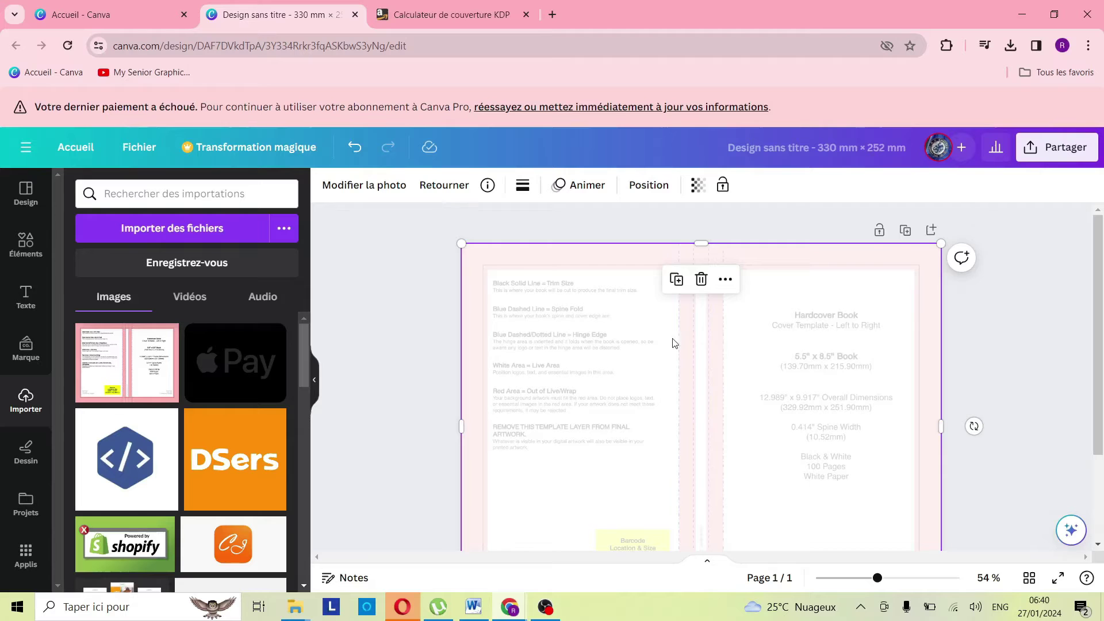
{"action": "scroll", "coordinate": [673, 343], "scroll_direction": "down", "scroll_amount": 1}
{"action": "scroll", "coordinate": [665, 340], "scroll_direction": "up", "scroll_amount": 1}
{"action": "scroll", "coordinate": [666, 340], "scroll_direction": "down", "scroll_amount": 1}
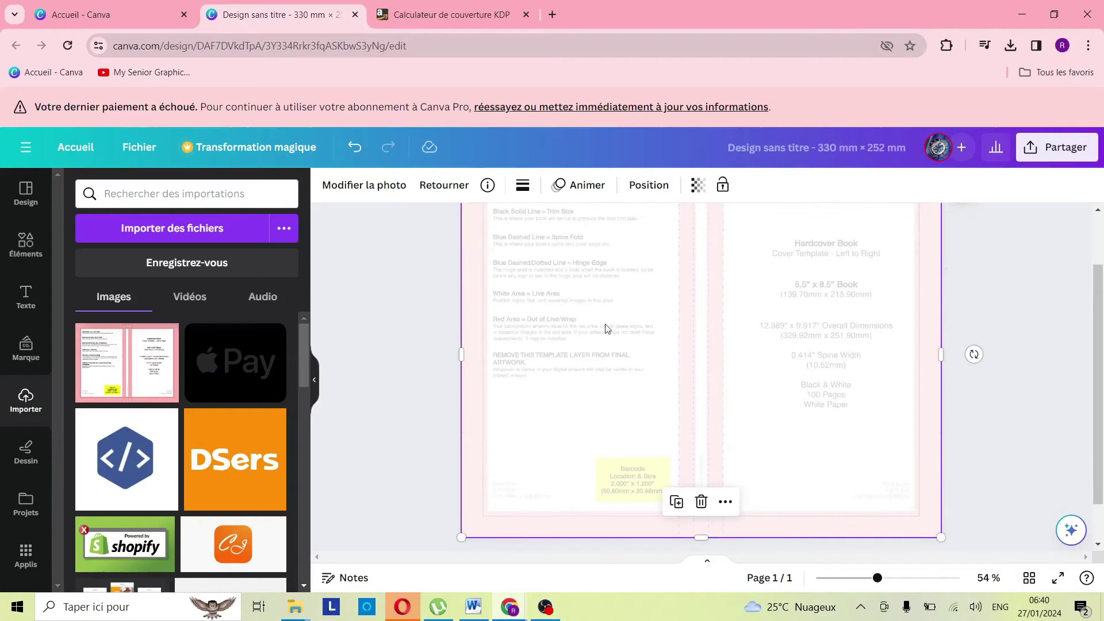
{"action": "scroll", "coordinate": [604, 322], "scroll_direction": "up", "scroll_amount": 1}
{"action": "scroll", "coordinate": [631, 319], "scroll_direction": "down", "scroll_amount": 1}
{"action": "scroll", "coordinate": [659, 385], "scroll_direction": "up", "scroll_amount": 1}
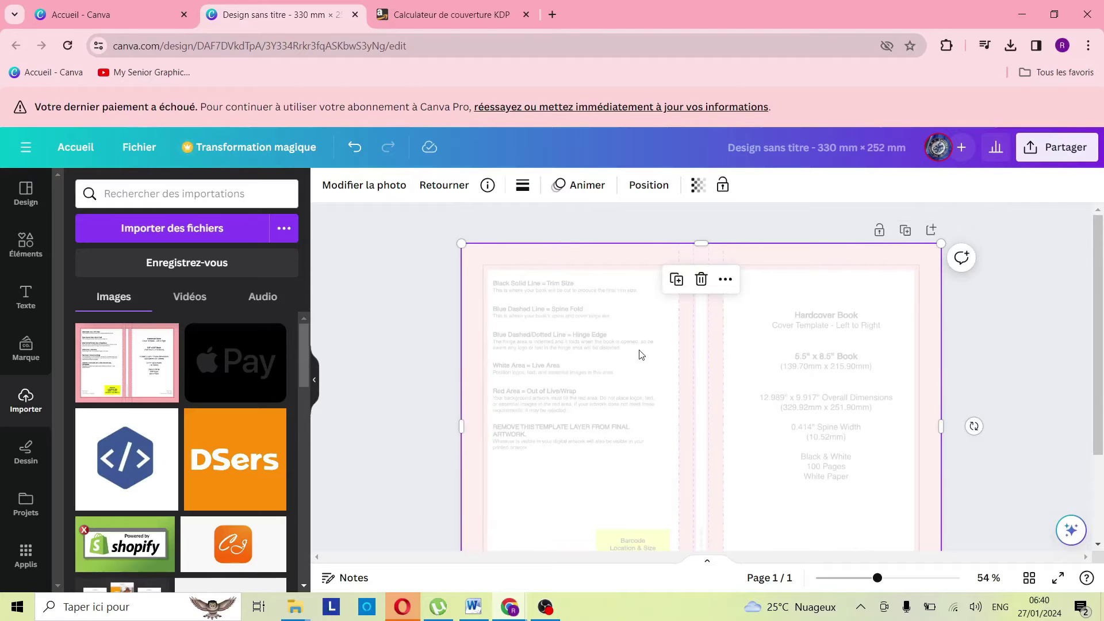
Step: Lock the faded cover template image in place on the page
{"action": "left_click", "coordinate": [731, 286]}
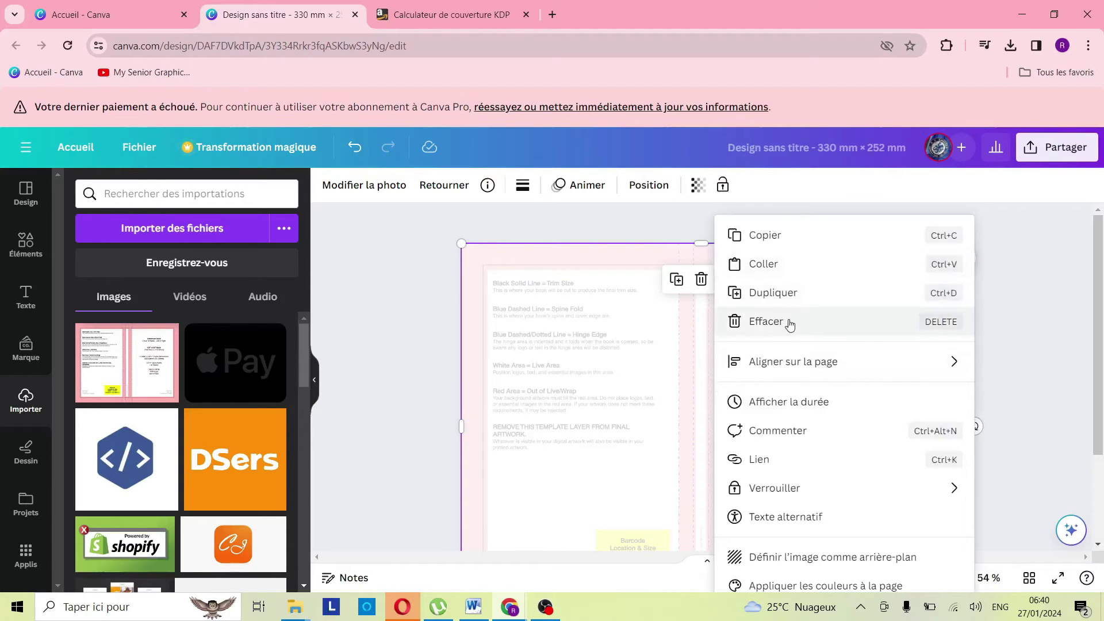
{"action": "left_click", "coordinate": [789, 487]}
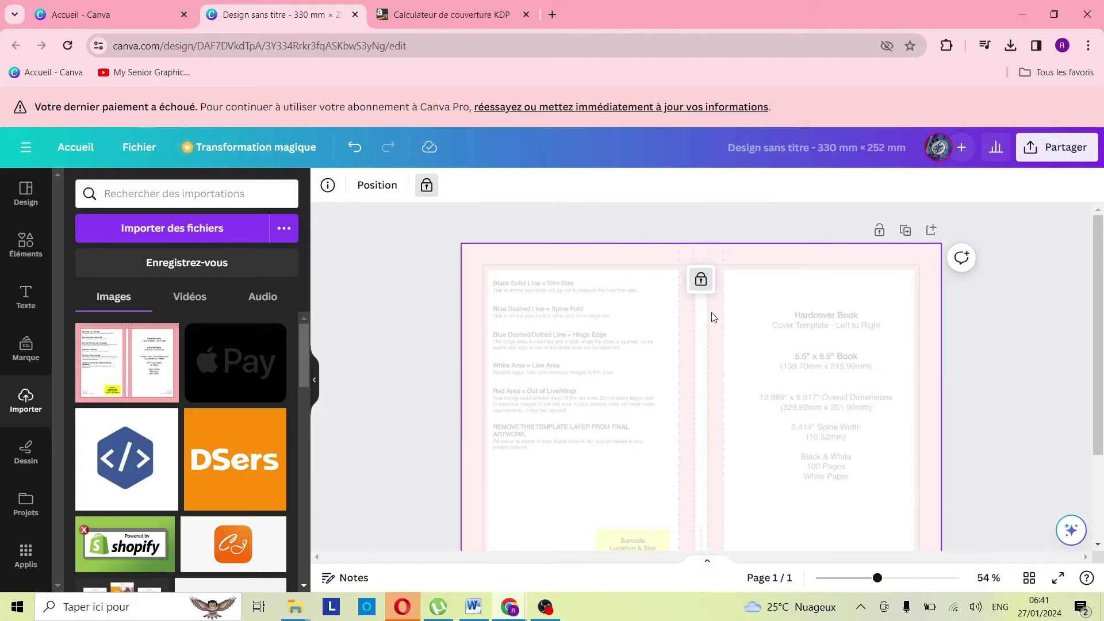
{"action": "scroll", "coordinate": [713, 322], "scroll_direction": "down", "scroll_amount": 3}
{"action": "scroll", "coordinate": [722, 336], "scroll_direction": "up", "scroll_amount": 1}
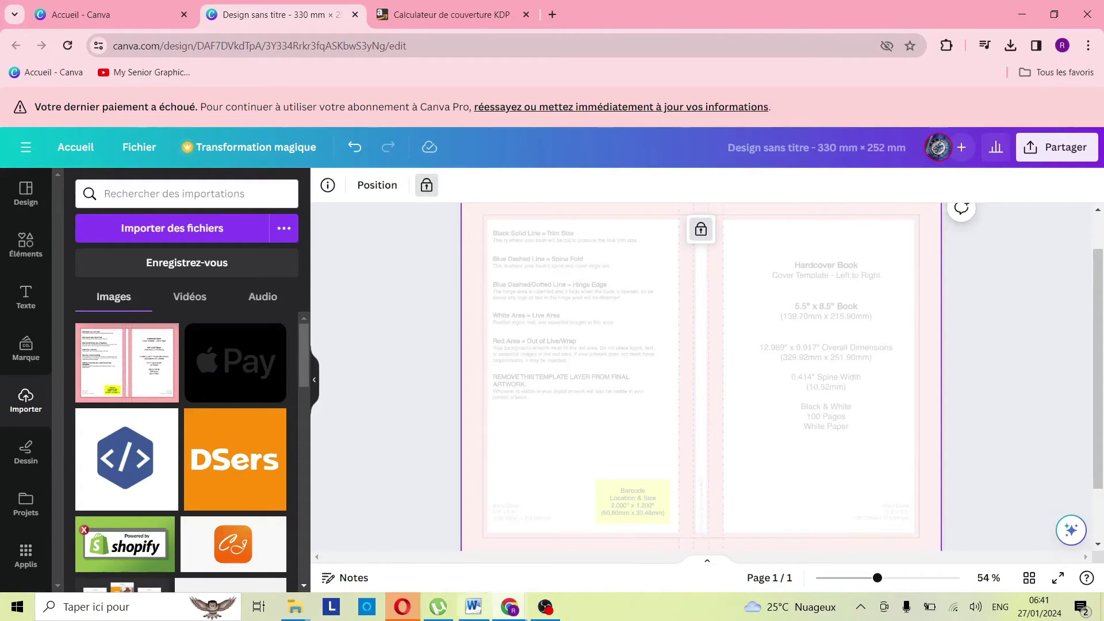
{"action": "scroll", "coordinate": [419, 323], "scroll_direction": "up", "scroll_amount": 1}
{"action": "scroll", "coordinate": [492, 373], "scroll_direction": "down", "scroll_amount": 2}
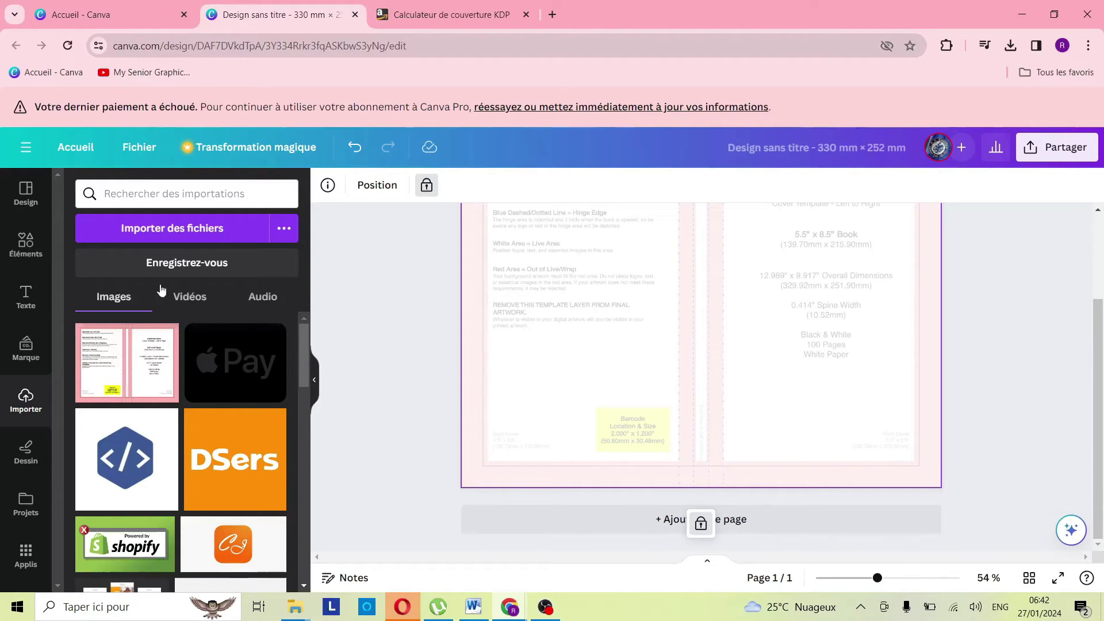
Step: Search the elements for PAINT, restrict the results to photos, and add the multicoloured paint-stroke photo to the page
{"action": "left_click", "coordinate": [25, 253]}
{"action": "left_click", "coordinate": [148, 201]}
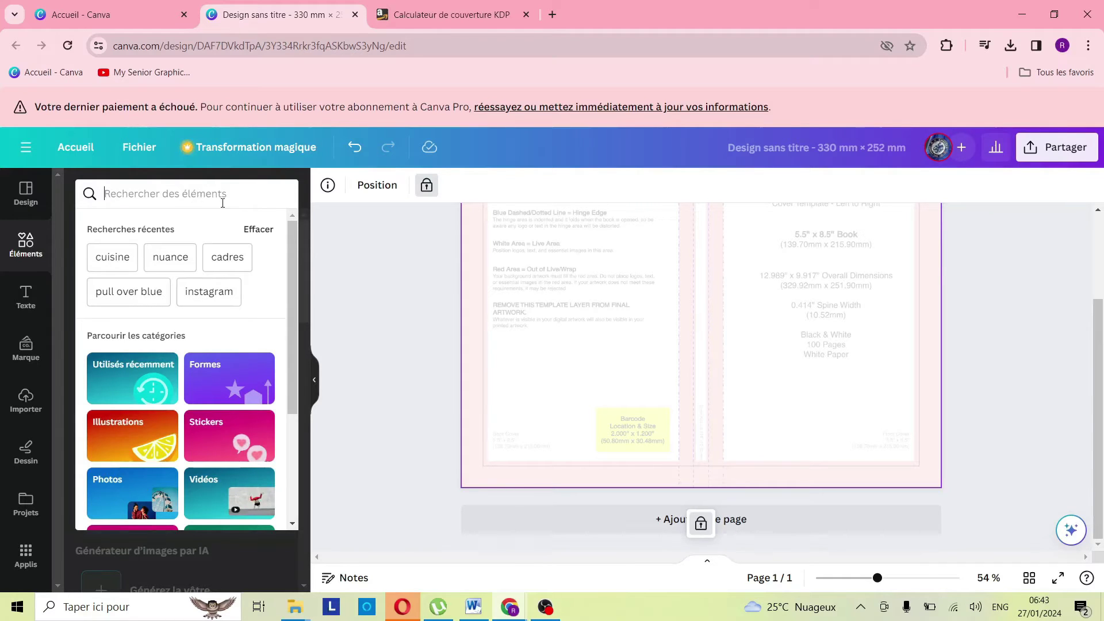
{"action": "key", "text": "Escape"}
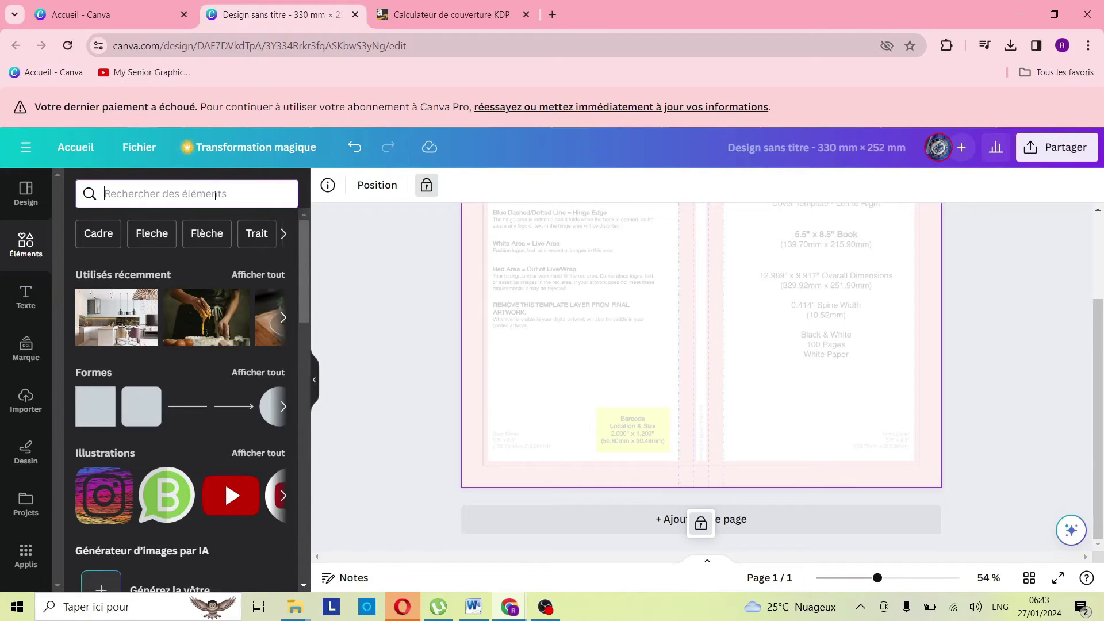
{"action": "type", "text": "PAINT"}
{"action": "key", "text": "Return"}
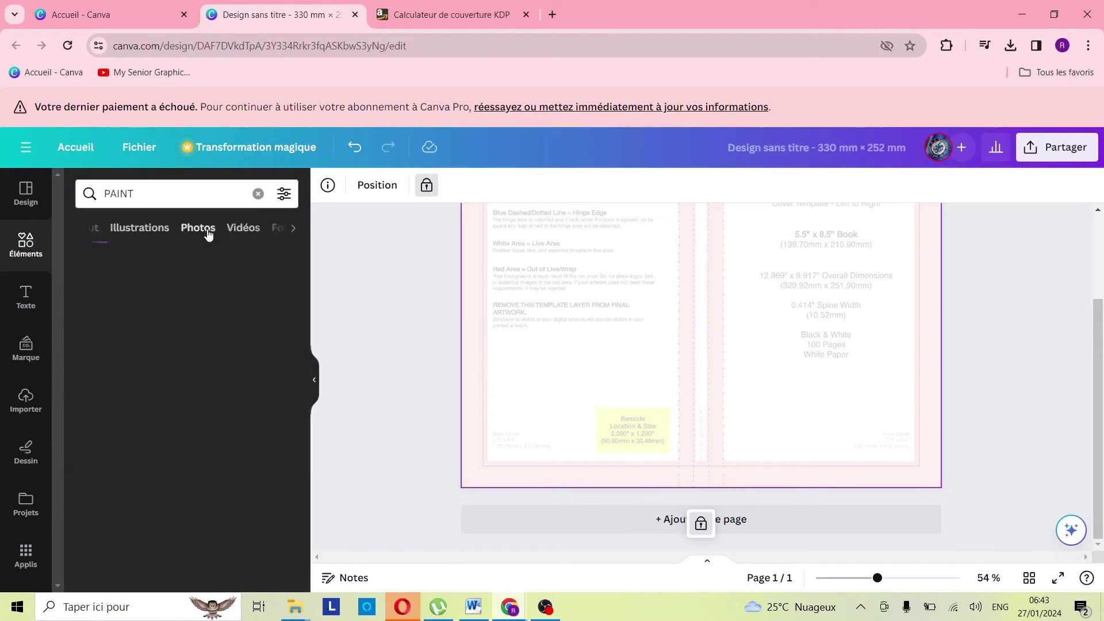
{"action": "left_click", "coordinate": [207, 231]}
{"action": "scroll", "coordinate": [234, 320], "scroll_direction": "down", "scroll_amount": 4}
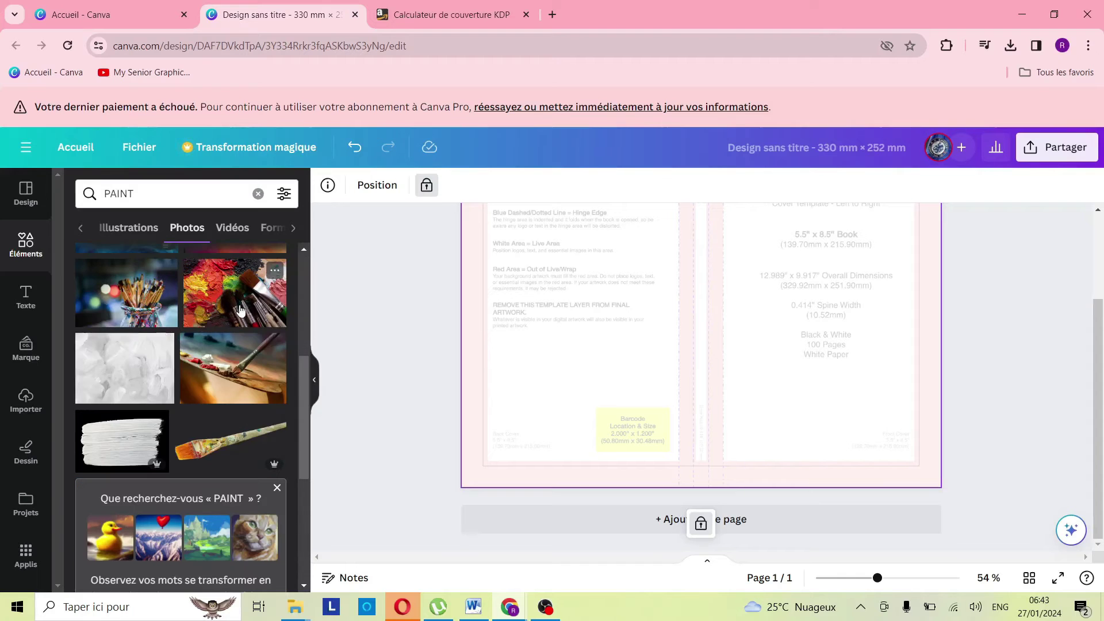
{"action": "scroll", "coordinate": [173, 354], "scroll_direction": "down", "scroll_amount": 7}
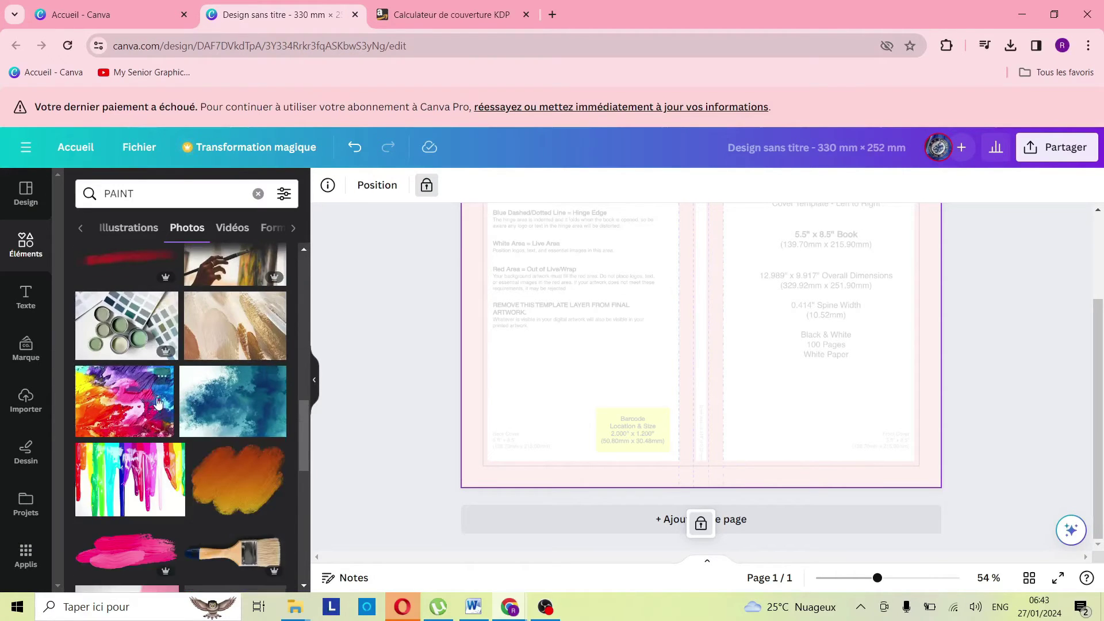
{"action": "left_click", "coordinate": [129, 414]}
Step: Resize and position the paint-stroke photo to cover the front-cover half of the page from the spine's centre to the outer edge
{"action": "left_click_drag", "start_coordinate": [578, 363], "coordinate": [579, 405]}
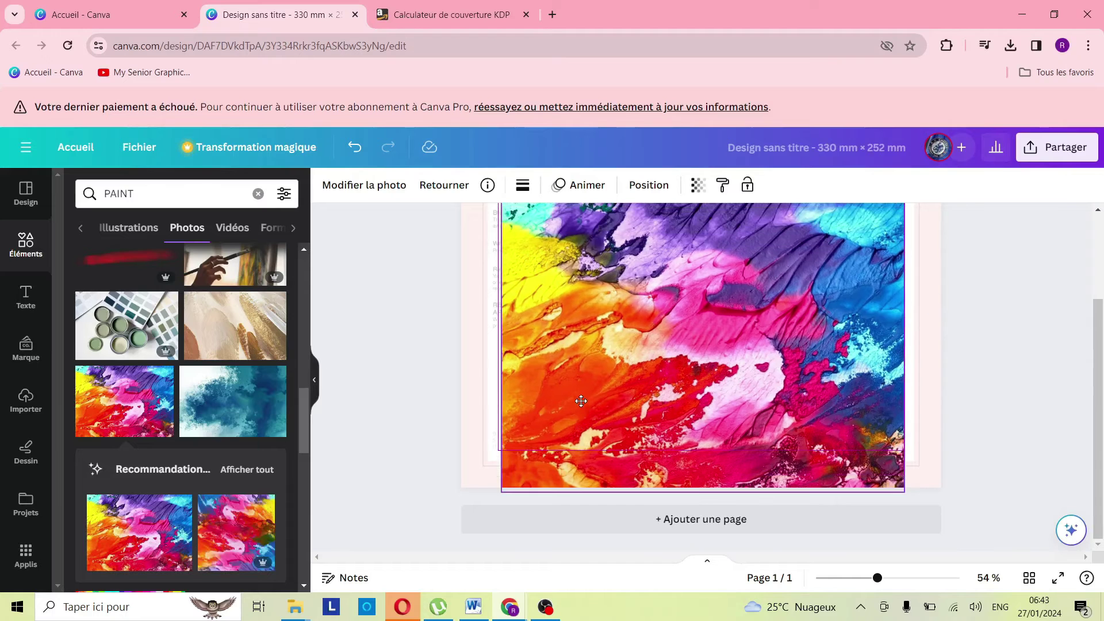
{"action": "mouse_move", "coordinate": [501, 492]}
{"action": "left_mouse_down"}
{"action": "mouse_move", "coordinate": [628, 461]}
{"action": "mouse_move", "coordinate": [657, 375]}
{"action": "left_mouse_up"}
{"action": "mouse_move", "coordinate": [761, 289]}
{"action": "left_mouse_down"}
{"action": "mouse_move", "coordinate": [800, 303]}
{"action": "mouse_move", "coordinate": [867, 372]}
{"action": "left_mouse_up"}
{"action": "scroll", "coordinate": [867, 372], "scroll_direction": "down", "scroll_amount": 2}
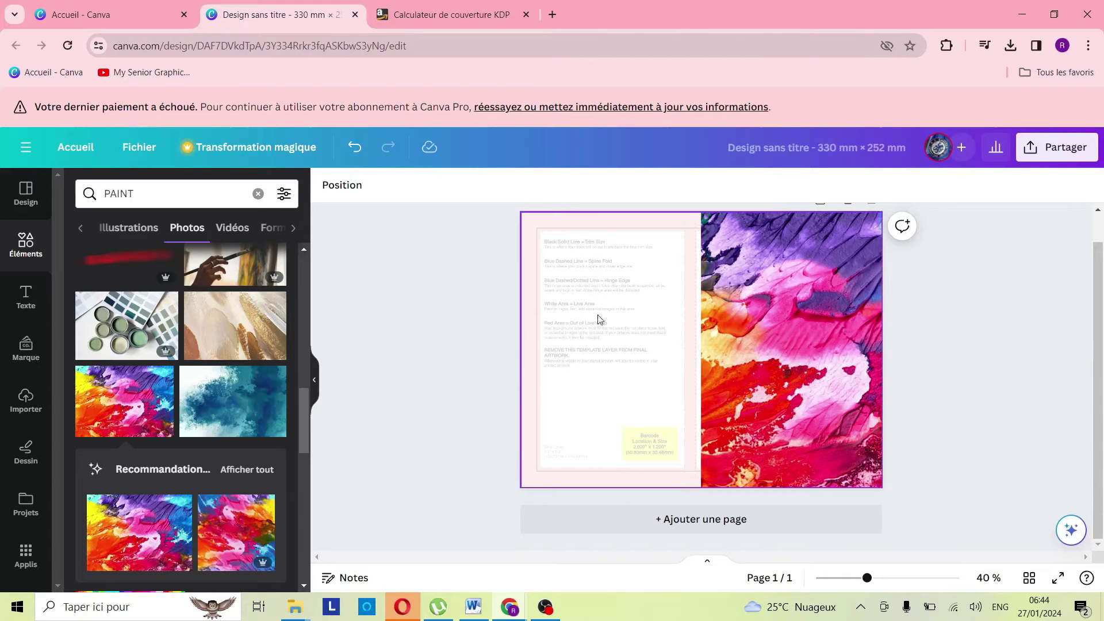
Step: Search the photos for NUANCE and add the pink, yellow and cyan gradient photo to the page
{"action": "left_click", "coordinate": [158, 194]}
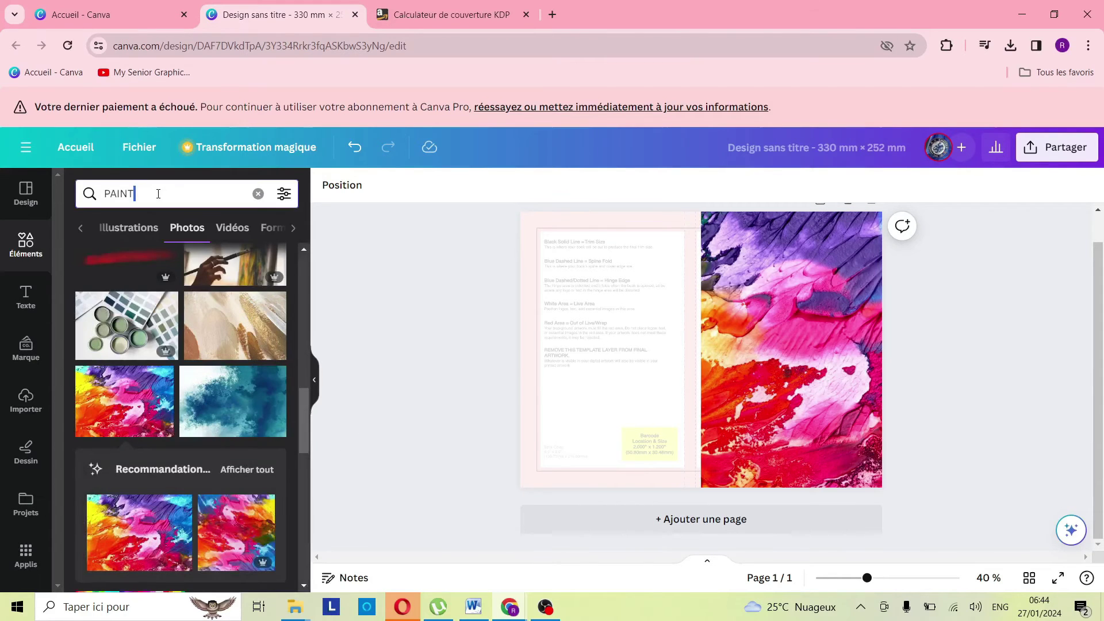
{"action": "left_click_drag", "start_coordinate": [158, 194], "coordinate": [87, 197]}
{"action": "key", "text": "BackSpace"}
{"action": "type", "text": "NUANCE"}
{"action": "key", "text": "Return"}
{"action": "scroll", "coordinate": [263, 375], "scroll_direction": "down", "scroll_amount": 8}
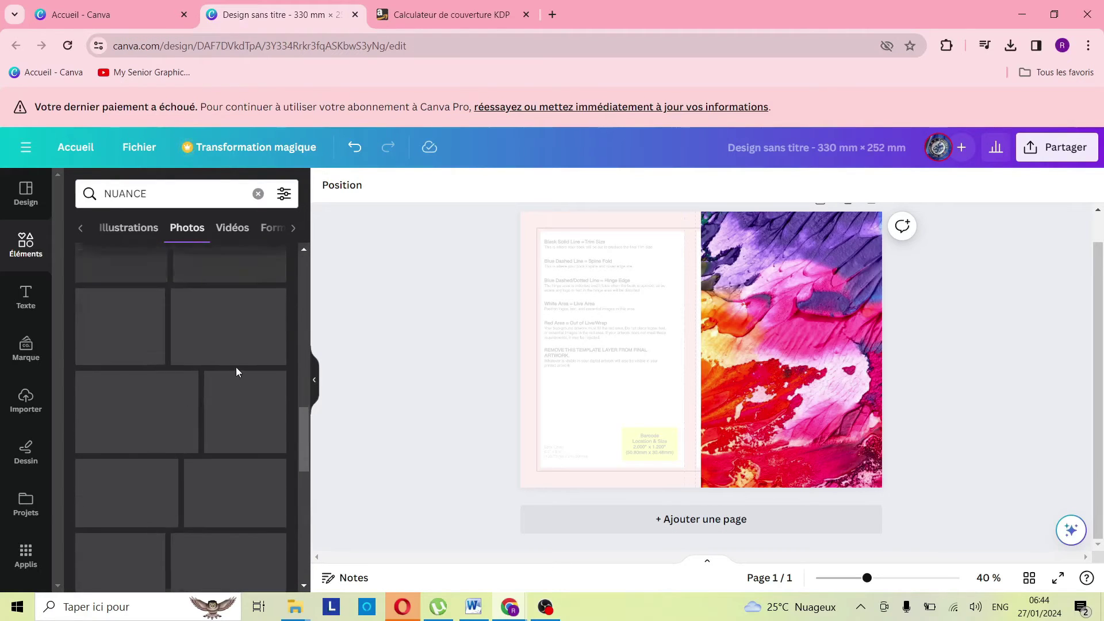
{"action": "scroll", "coordinate": [235, 373], "scroll_direction": "up", "scroll_amount": 3}
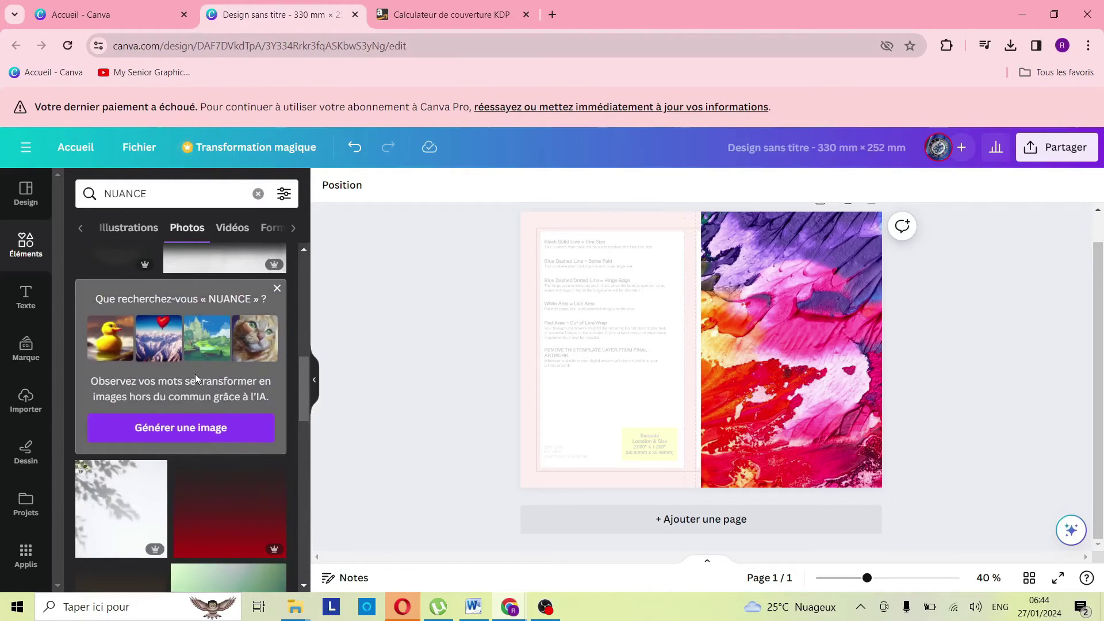
{"action": "scroll", "coordinate": [174, 410], "scroll_direction": "down", "scroll_amount": 5}
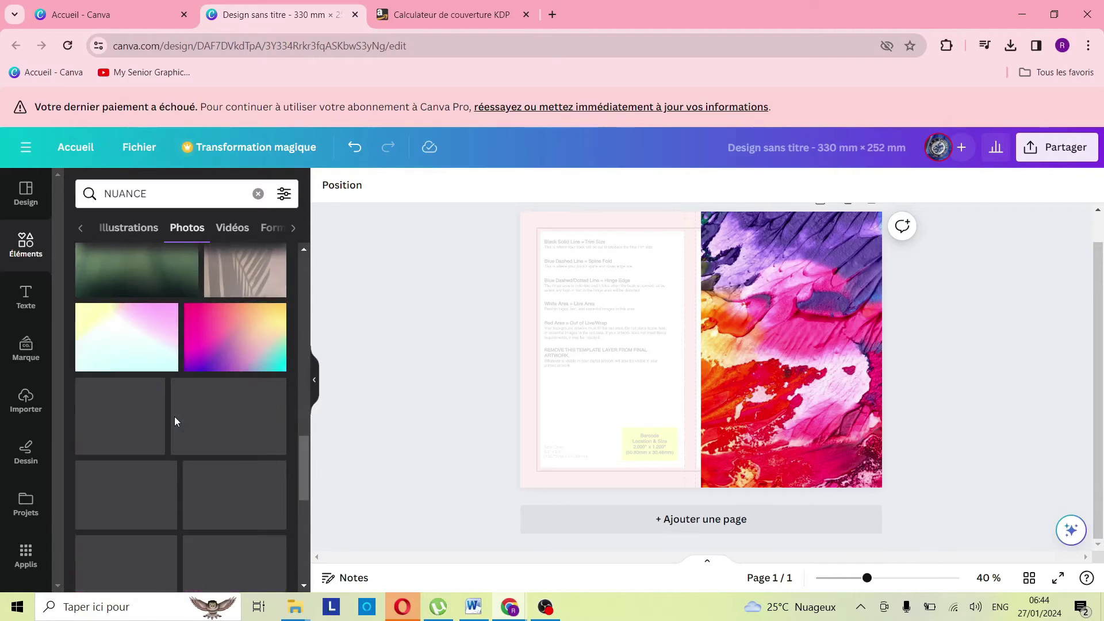
{"action": "left_click", "coordinate": [235, 345]}
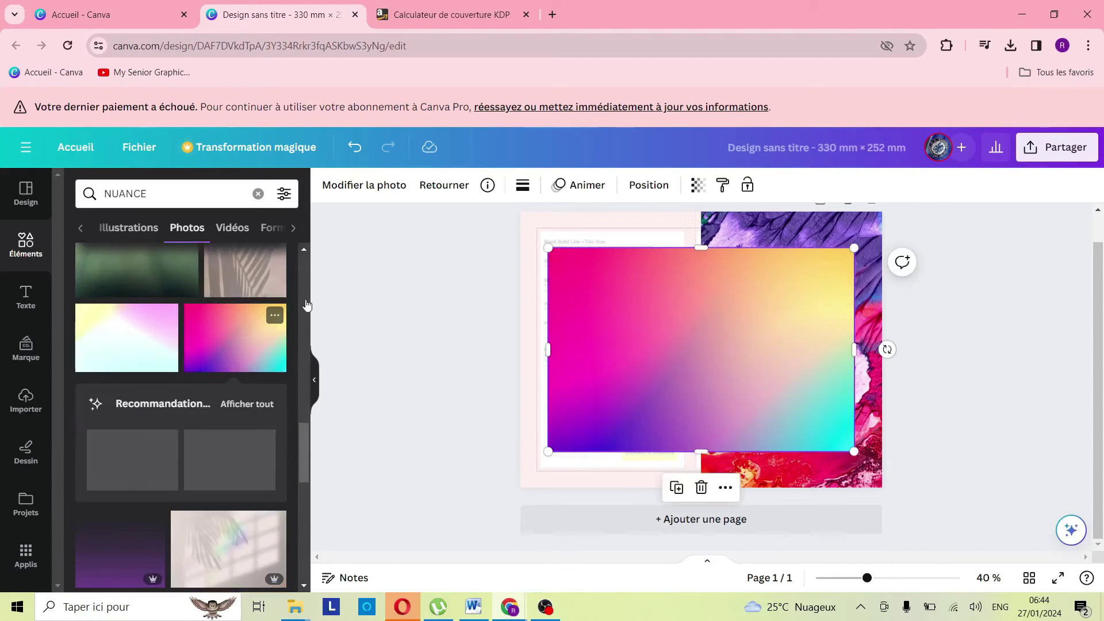
Step: Fit the gradient photo to the full height of the back-cover half, leaving a narrow gap beside the paint photo
{"action": "left_click_drag", "start_coordinate": [732, 336], "coordinate": [614, 332]}
{"action": "left_click_drag", "start_coordinate": [583, 262], "coordinate": [583, 212]}
{"action": "mouse_move", "coordinate": [713, 345]}
{"action": "left_mouse_down"}
{"action": "mouse_move", "coordinate": [653, 352]}
{"action": "mouse_move", "coordinate": [696, 345]}
{"action": "left_mouse_up"}
{"action": "left_click", "coordinate": [944, 329]}
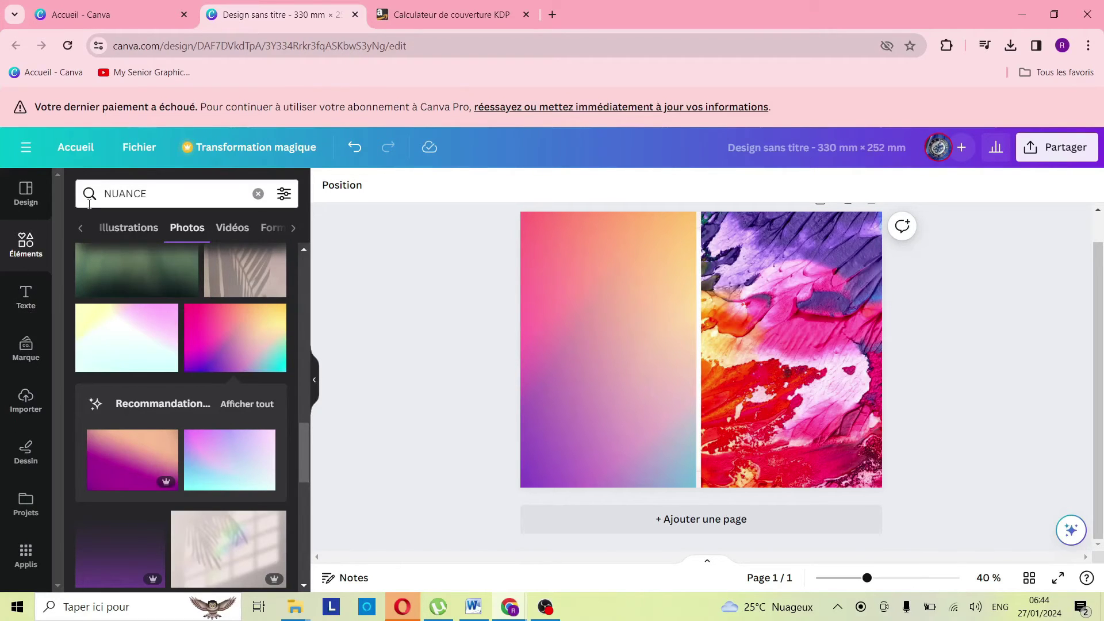
Step: Search the illustrations for FLEUR and add the horizontal line ornament with leaves at both ends to the page
{"action": "double_click", "coordinate": [127, 194]}
{"action": "key", "text": "BackSpace"}
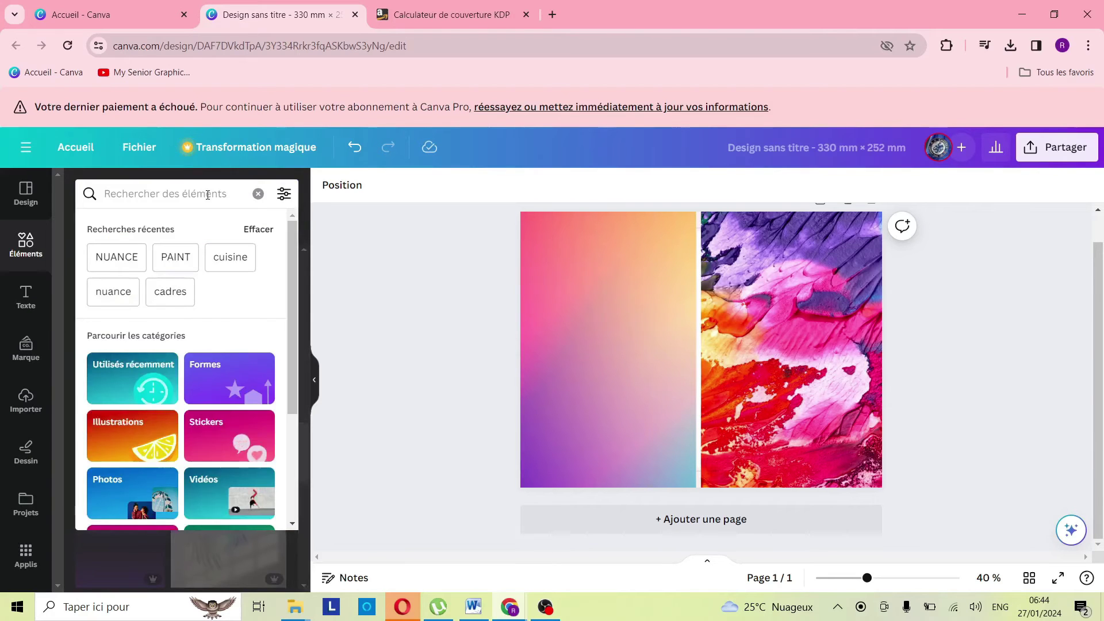
{"action": "type", "text": "FLEUR"}
{"action": "key", "text": "Return"}
{"action": "left_click", "coordinate": [81, 231]}
{"action": "left_click", "coordinate": [129, 228]}
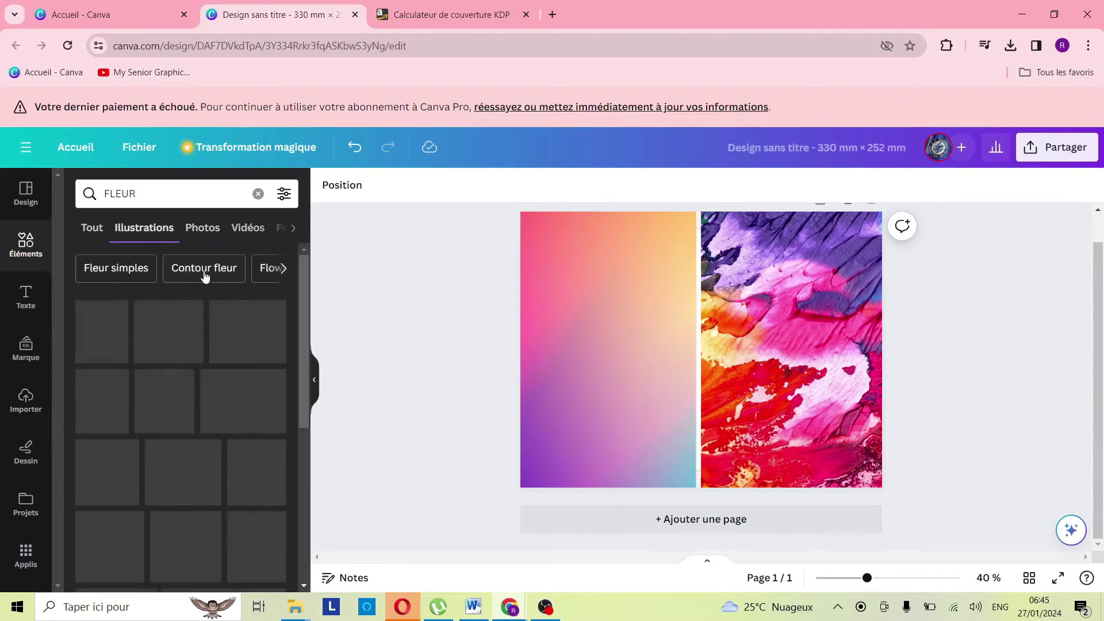
{"action": "scroll", "coordinate": [184, 403], "scroll_direction": "down", "scroll_amount": 5}
{"action": "left_click", "coordinate": [181, 482]}
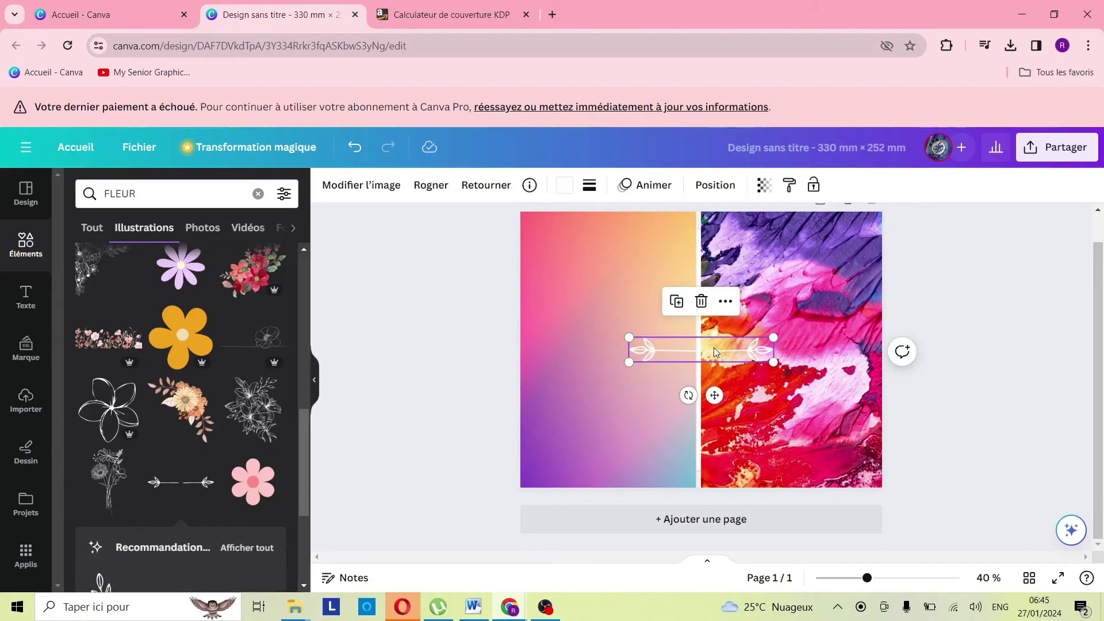
Step: Recolour the leaf line ornament black
{"action": "left_click", "coordinate": [725, 303]}
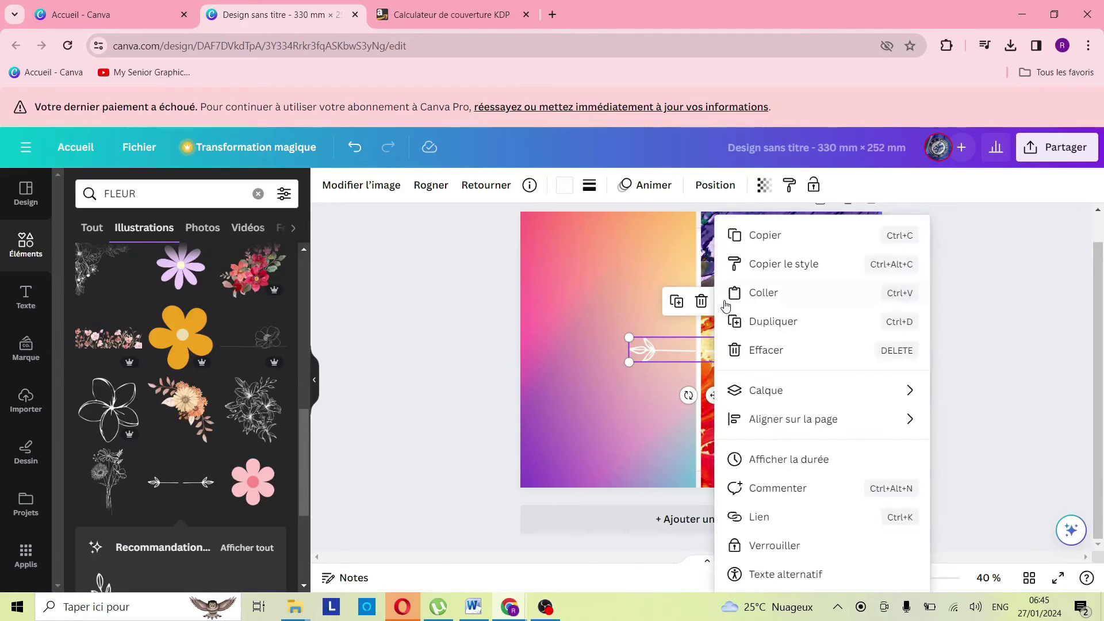
{"action": "left_click", "coordinate": [565, 184]}
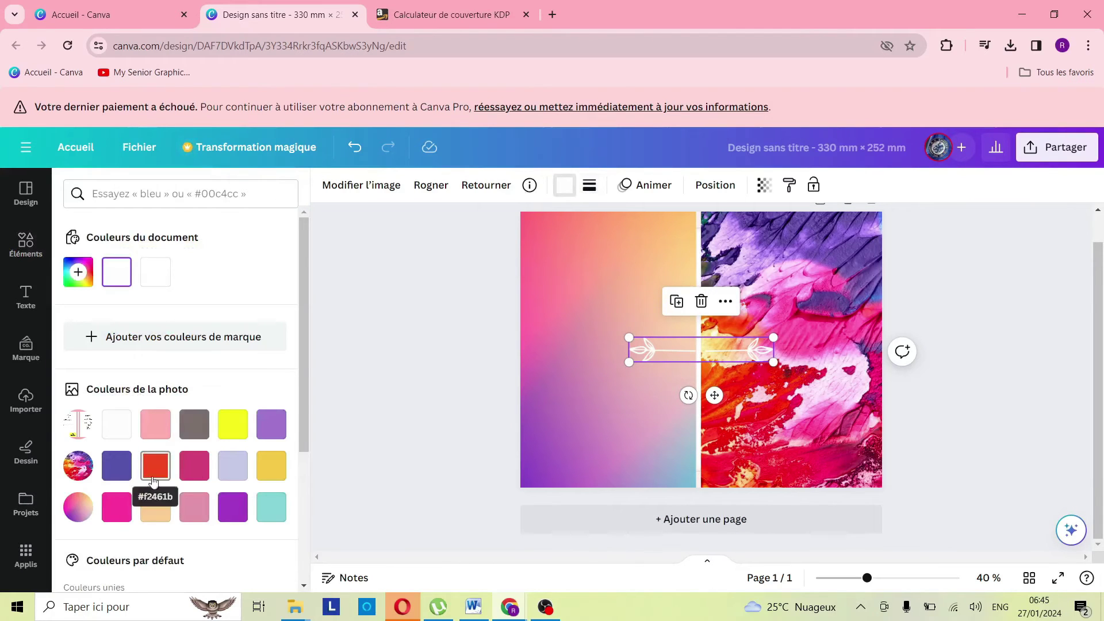
{"action": "scroll", "coordinate": [175, 428], "scroll_direction": "down", "scroll_amount": 2}
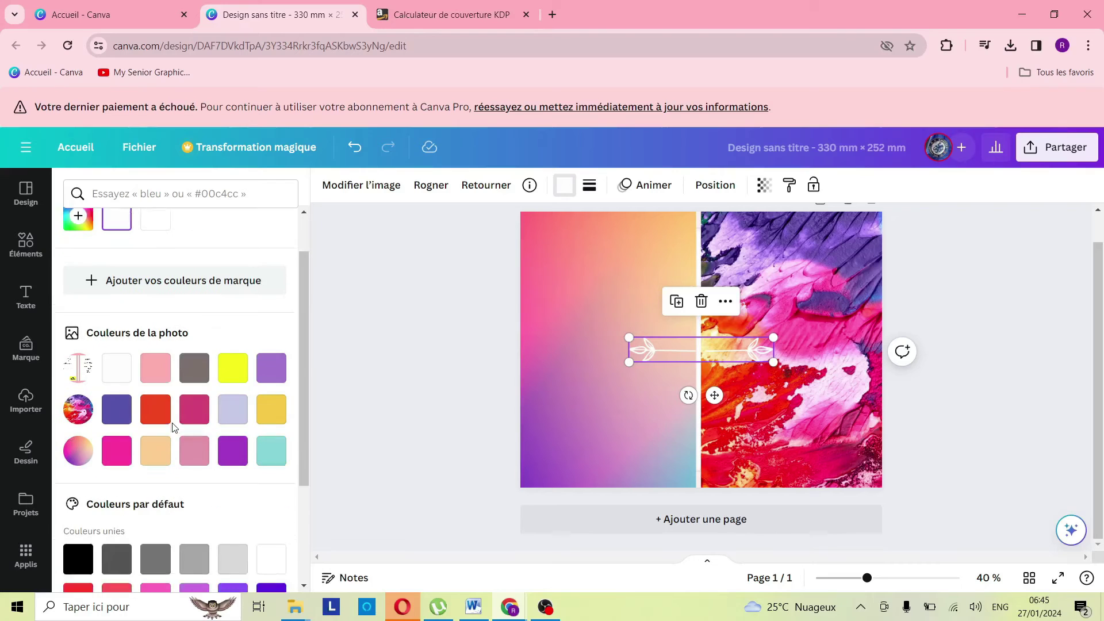
{"action": "left_click", "coordinate": [81, 545]}
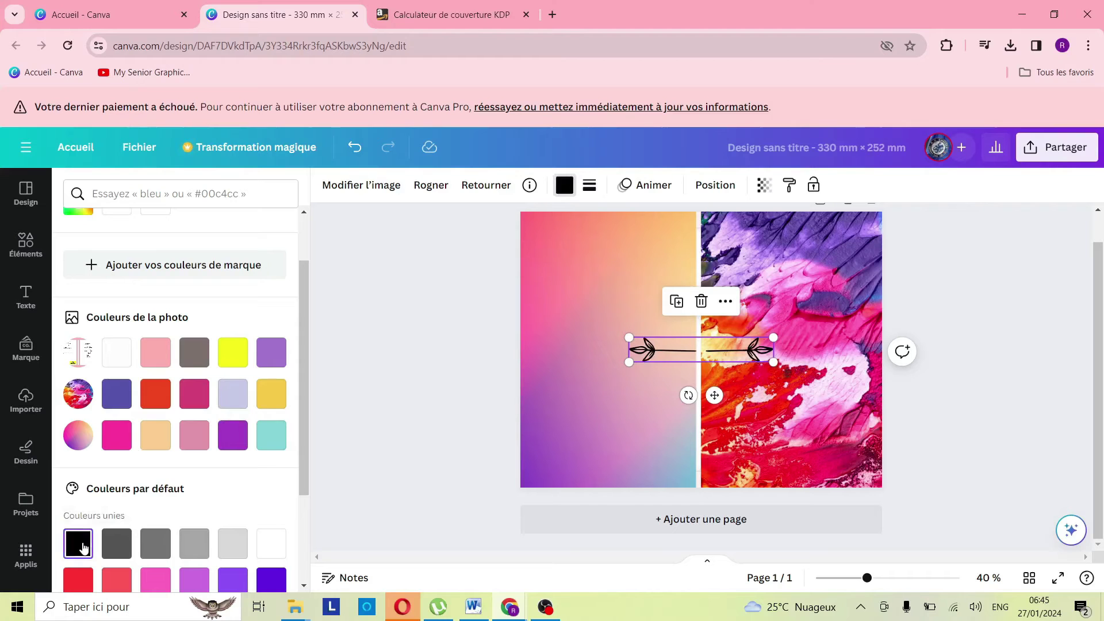
Step: Rotate the ornament to vertical, place it along the spine, and enlarge it to the full page height
{"action": "left_click_drag", "start_coordinate": [688, 395], "coordinate": [817, 363]}
{"action": "left_click_drag", "start_coordinate": [688, 272], "coordinate": [662, 212]}
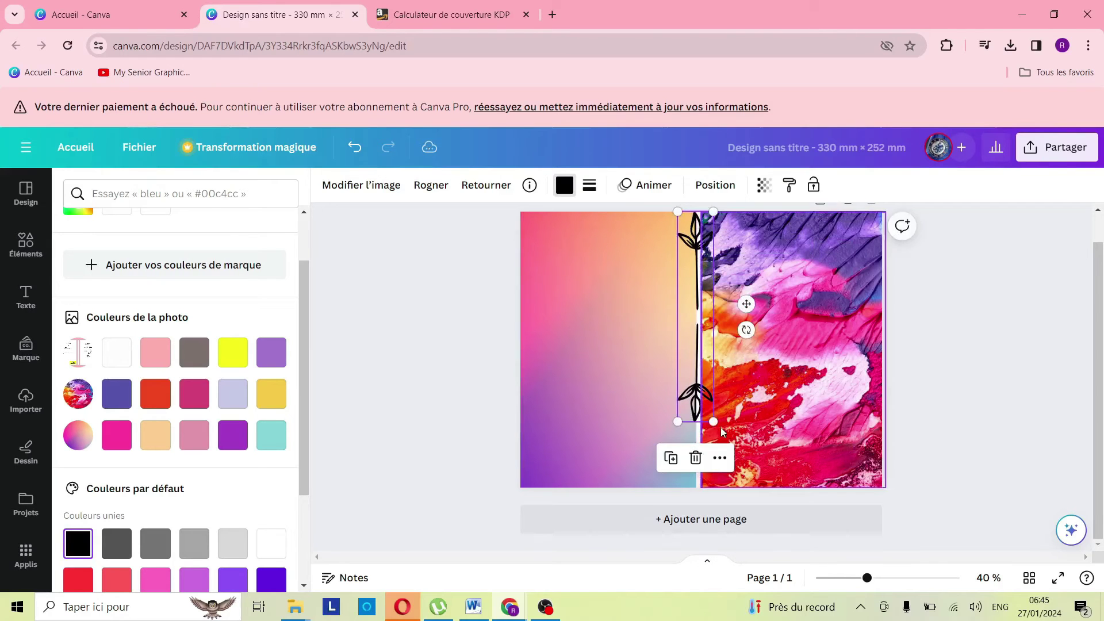
{"action": "left_click_drag", "start_coordinate": [679, 420], "coordinate": [681, 518]}
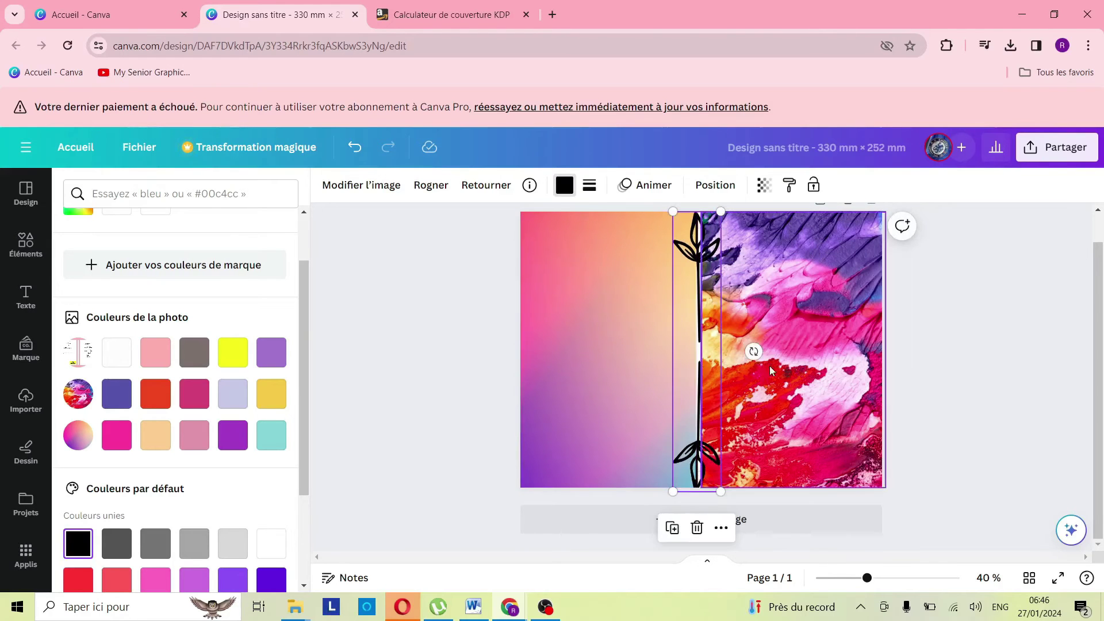
Step: Duplicate the vertical ornament, leaving the copy slightly offset beside the original over the spine
{"action": "left_click", "coordinate": [672, 527]}
{"action": "left_click", "coordinate": [447, 366]}
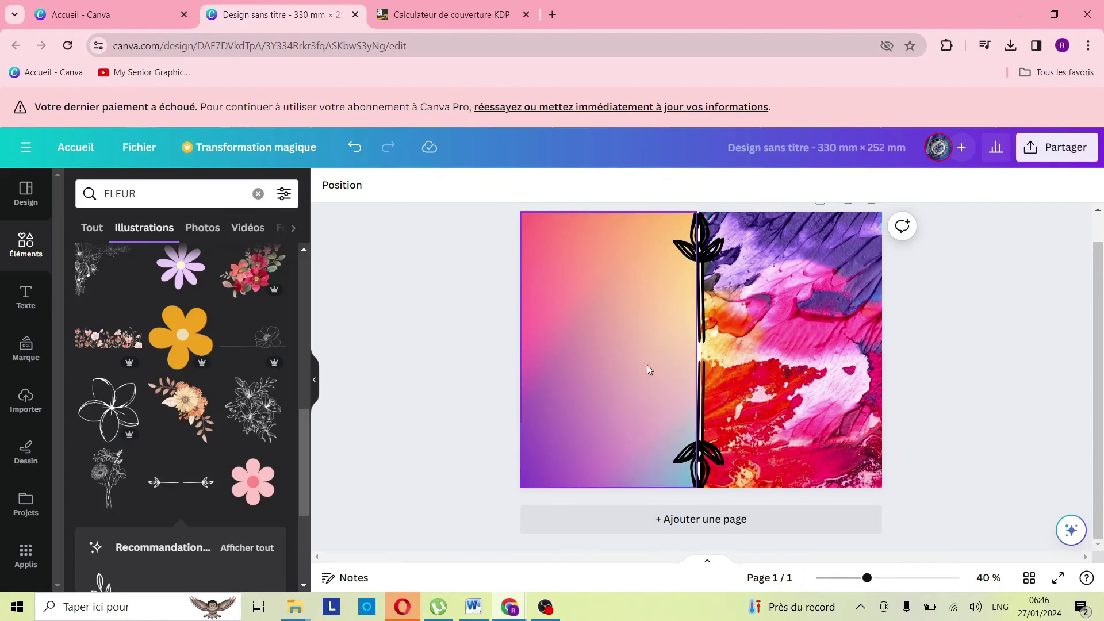
{"action": "left_click", "coordinate": [704, 351]}
{"action": "key", "text": "ctrl+z"}
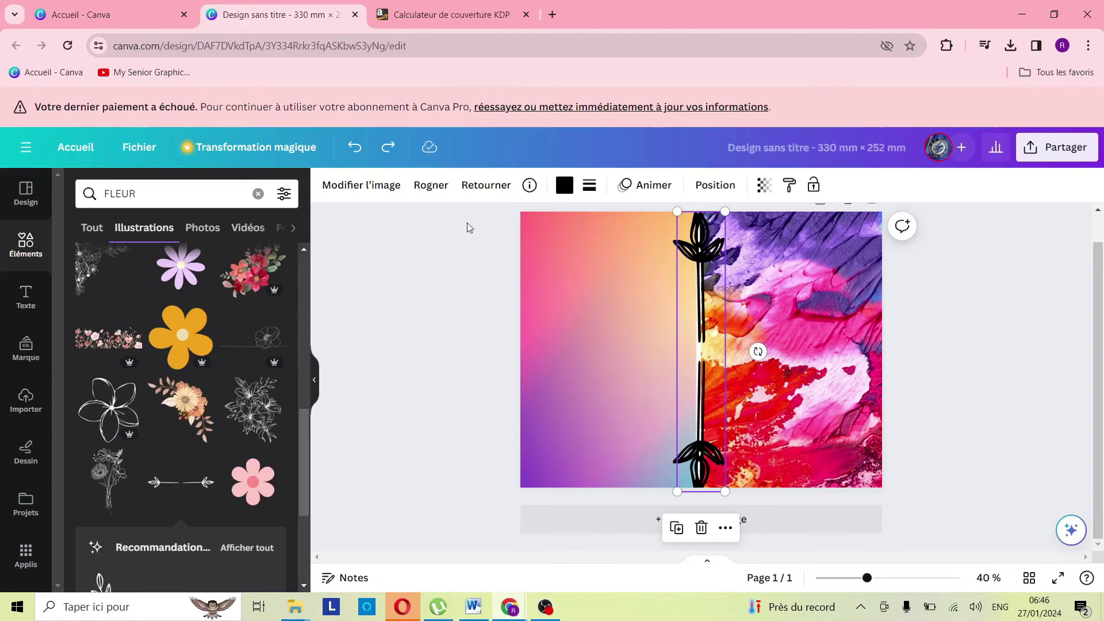
Step: Recolour both spine ornaments grey using the default solid colours
{"action": "left_click", "coordinate": [562, 186]}
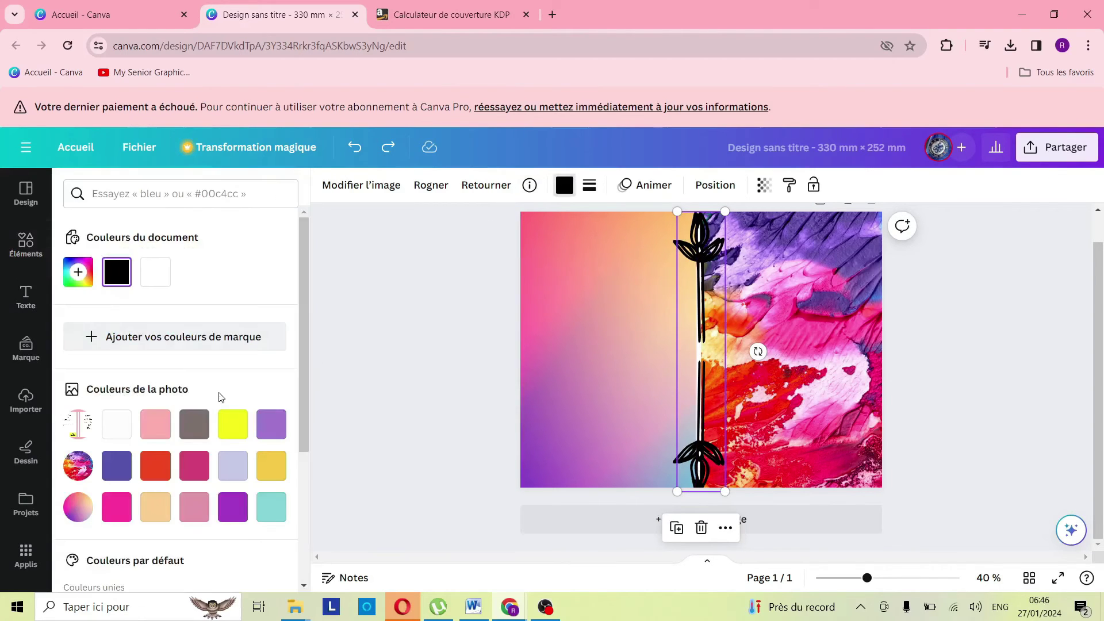
{"action": "left_click", "coordinate": [277, 466]}
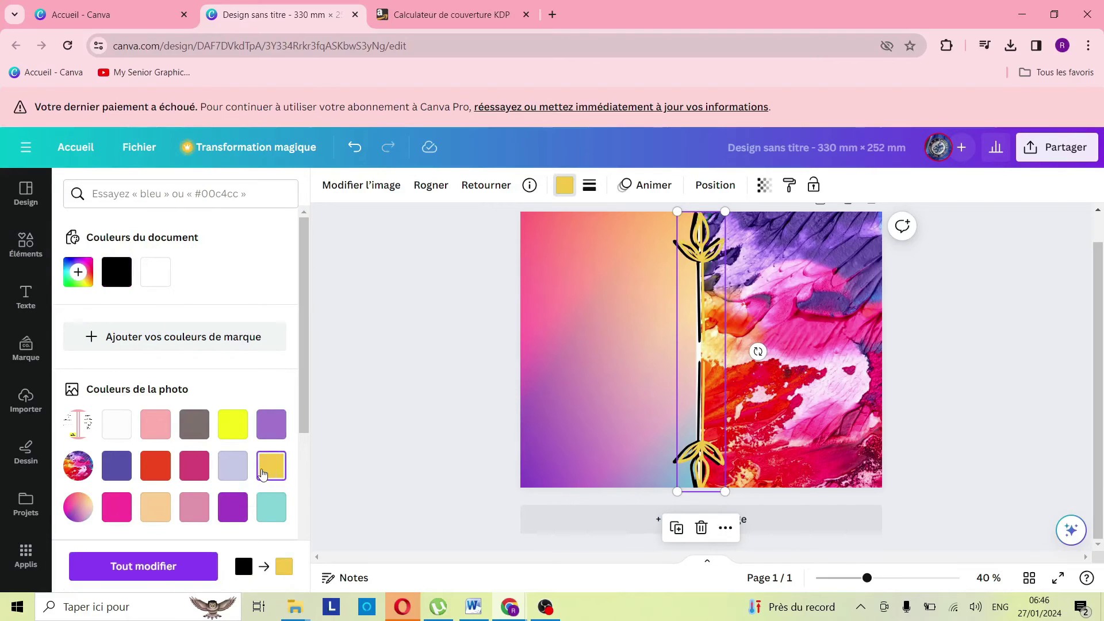
{"action": "scroll", "coordinate": [256, 467], "scroll_direction": "down", "scroll_amount": 5}
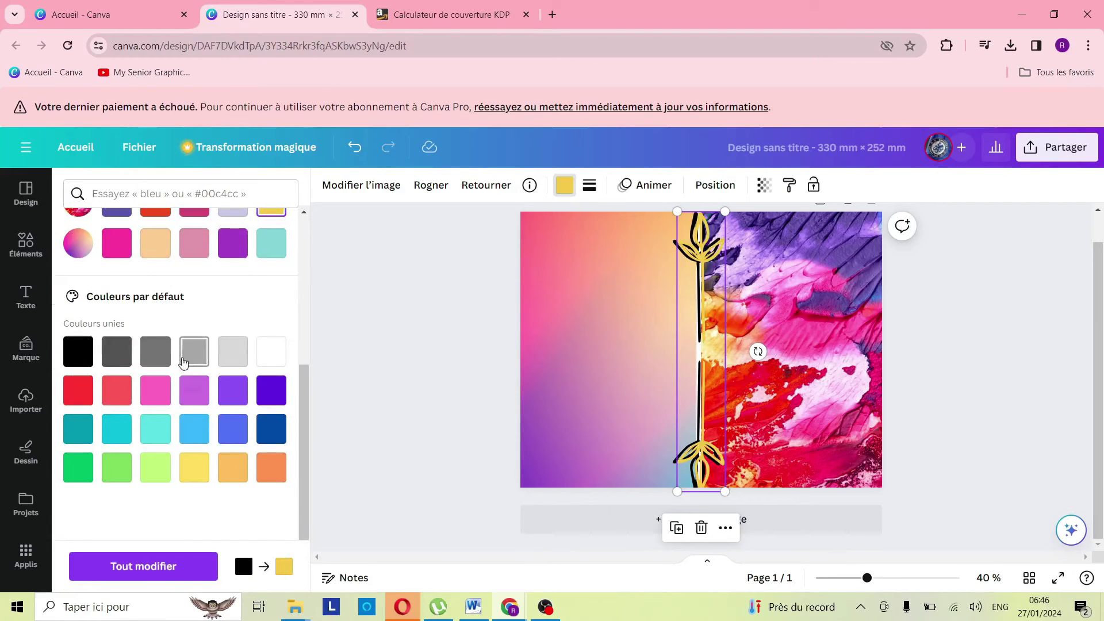
{"action": "left_click", "coordinate": [169, 359]}
{"action": "left_click", "coordinate": [992, 392]}
{"action": "left_click", "coordinate": [1004, 382]}
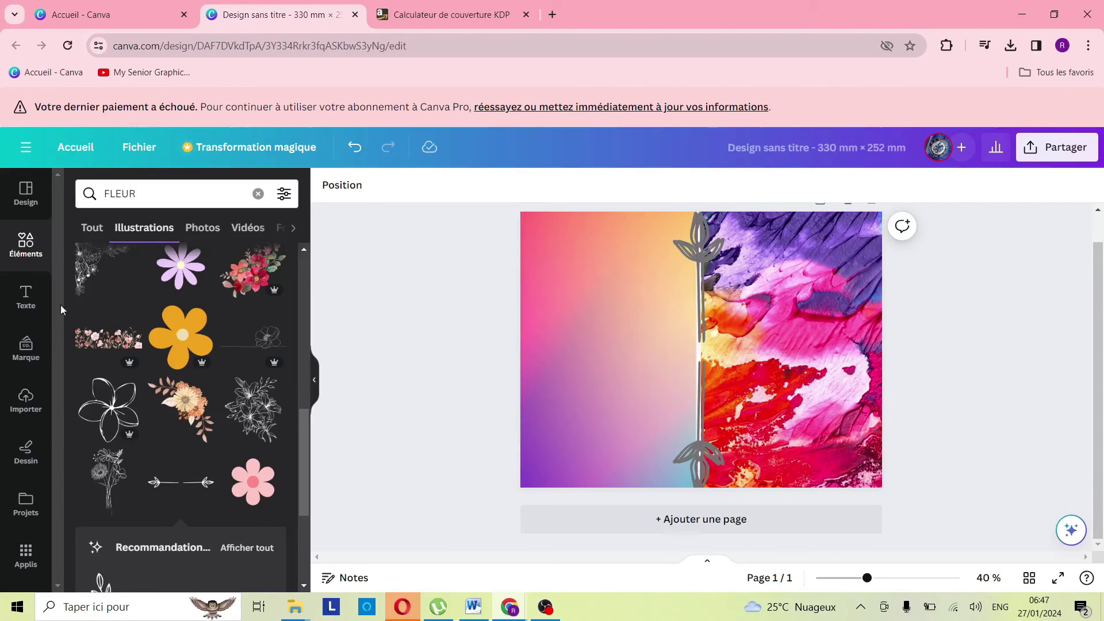
Step: Add a title text, shrink it to size 53,4, and place it across the upper part of the front cover
{"action": "left_click", "coordinate": [26, 297]}
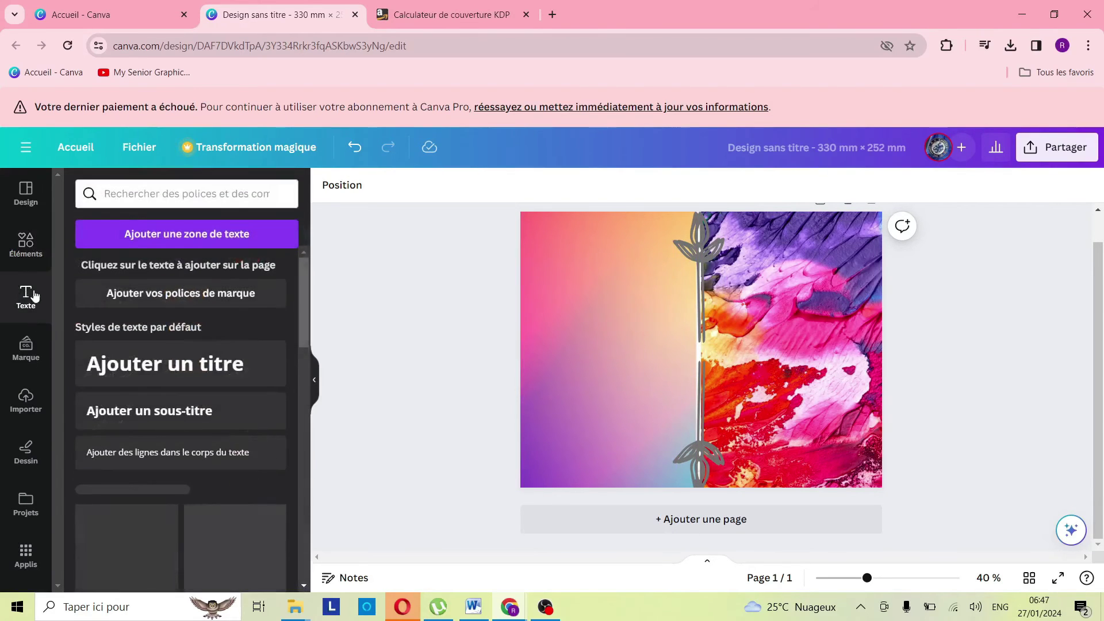
{"action": "left_click", "coordinate": [165, 371]}
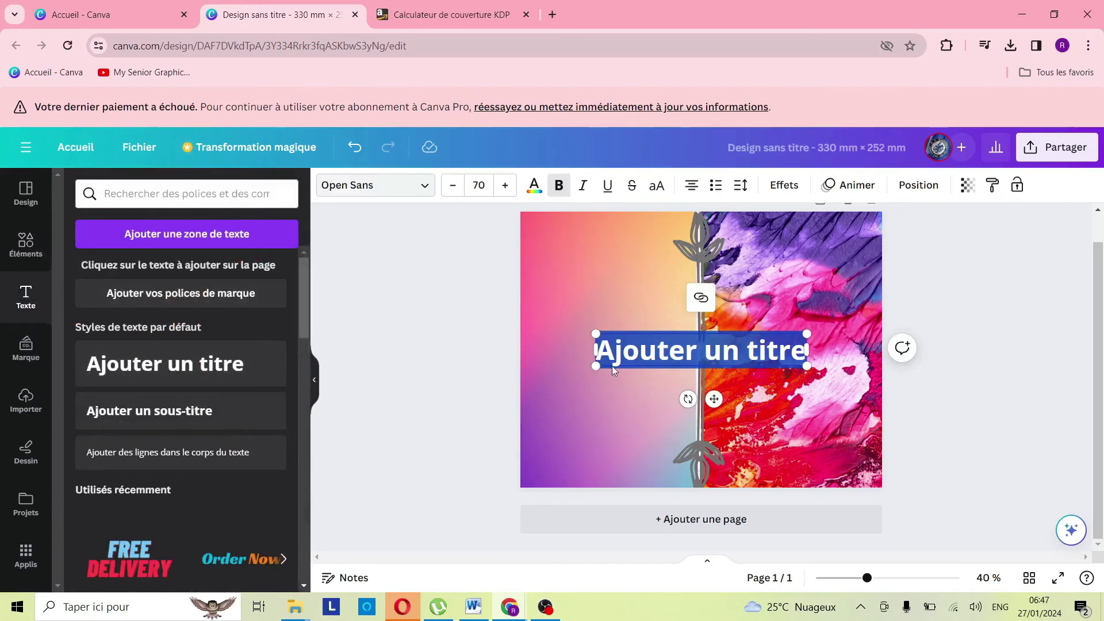
{"action": "left_click_drag", "start_coordinate": [661, 352], "coordinate": [698, 352]}
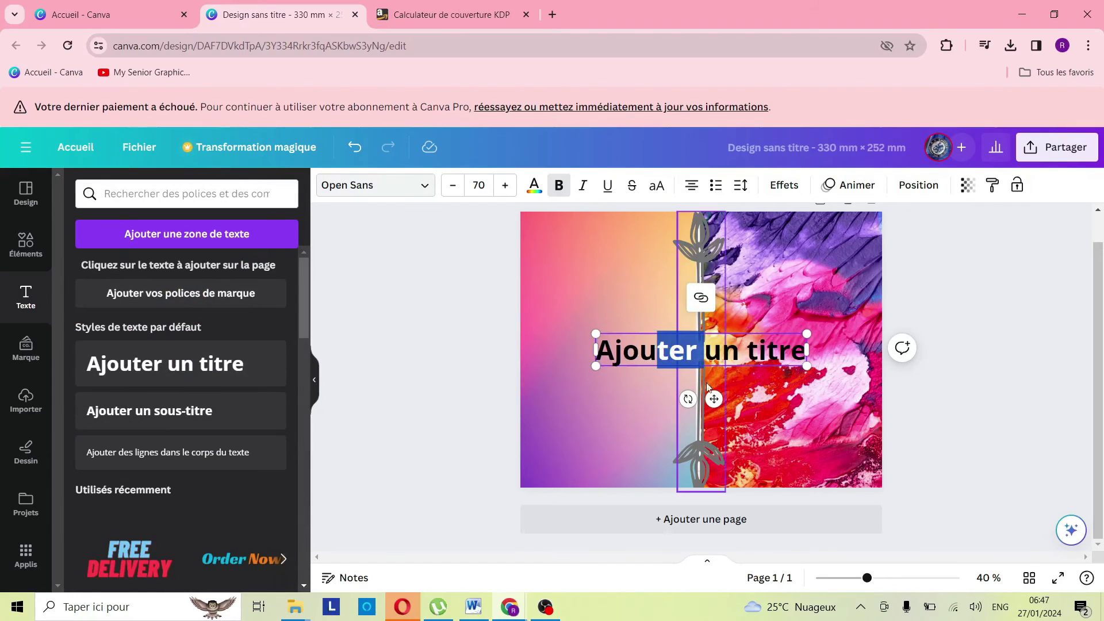
{"action": "left_click_drag", "start_coordinate": [713, 399], "coordinate": [801, 331]}
{"action": "left_click_drag", "start_coordinate": [894, 297], "coordinate": [845, 290]}
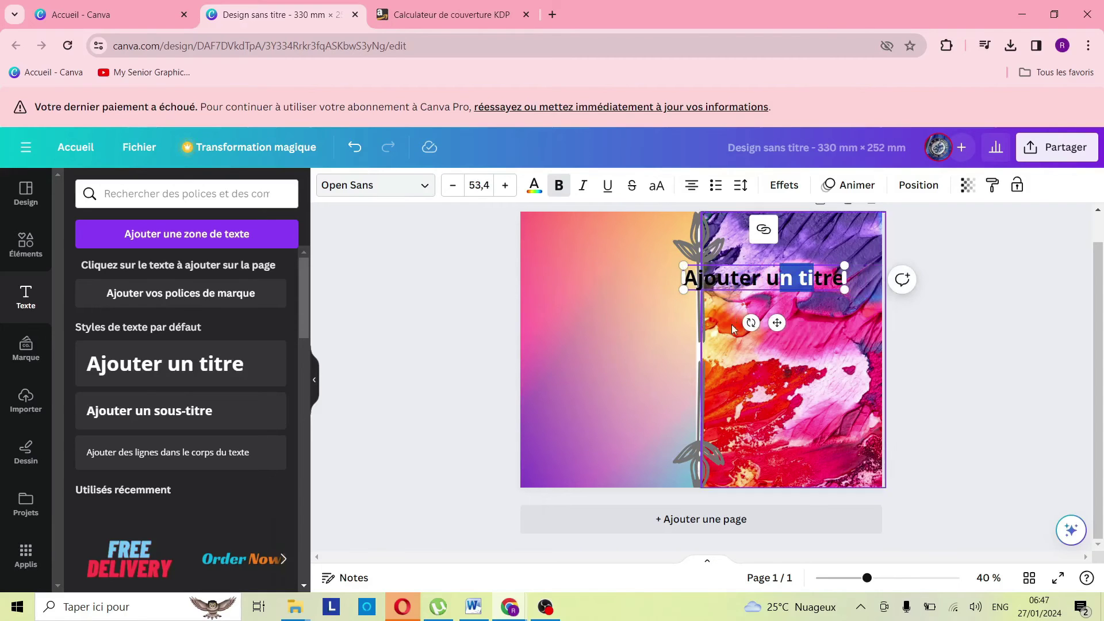
{"action": "left_click_drag", "start_coordinate": [776, 323], "coordinate": [809, 323]}
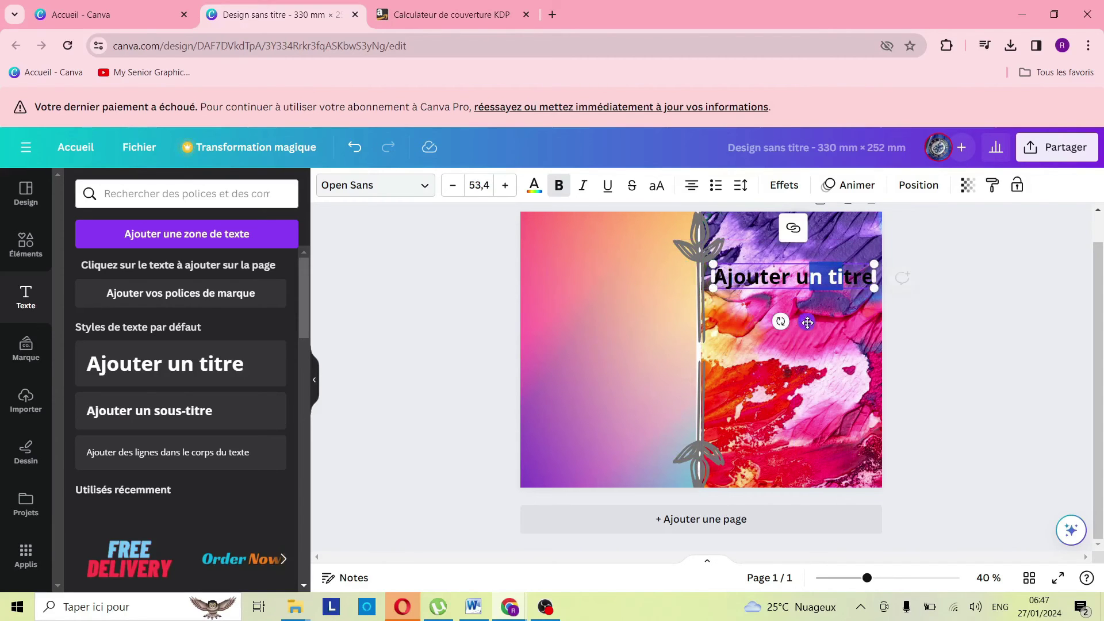
{"action": "left_click", "coordinate": [942, 335]}
Step: Replace the placeholder title on the front cover with LA BAIE FLEURIE
{"action": "left_click", "coordinate": [780, 282]}
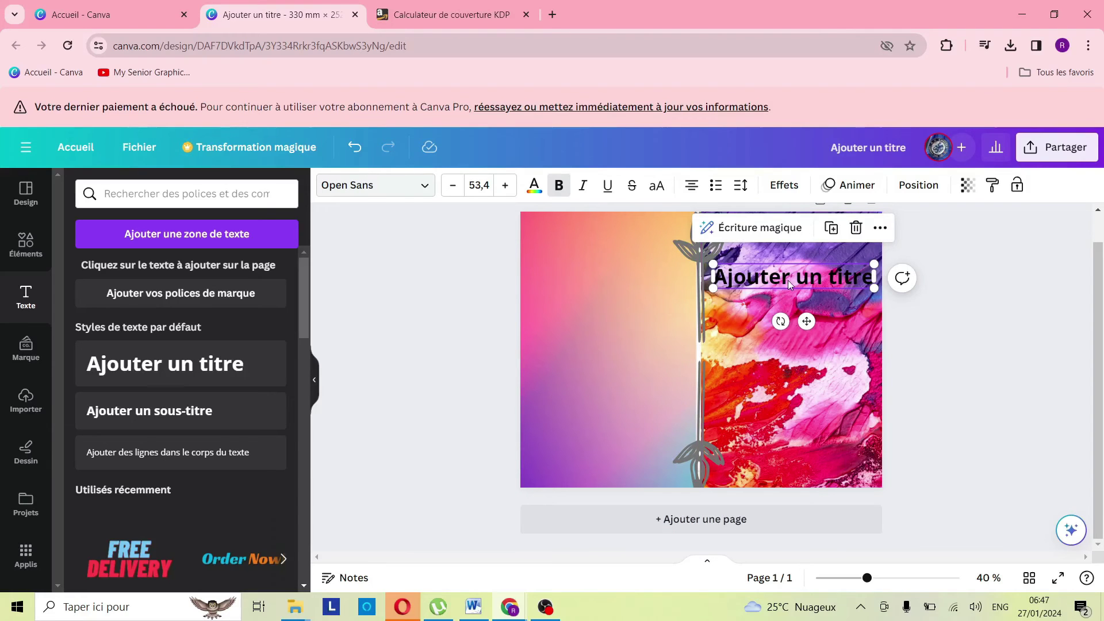
{"action": "left_click", "coordinate": [787, 281]}
{"action": "type", "text": "LA BAIE FLEURIE"}
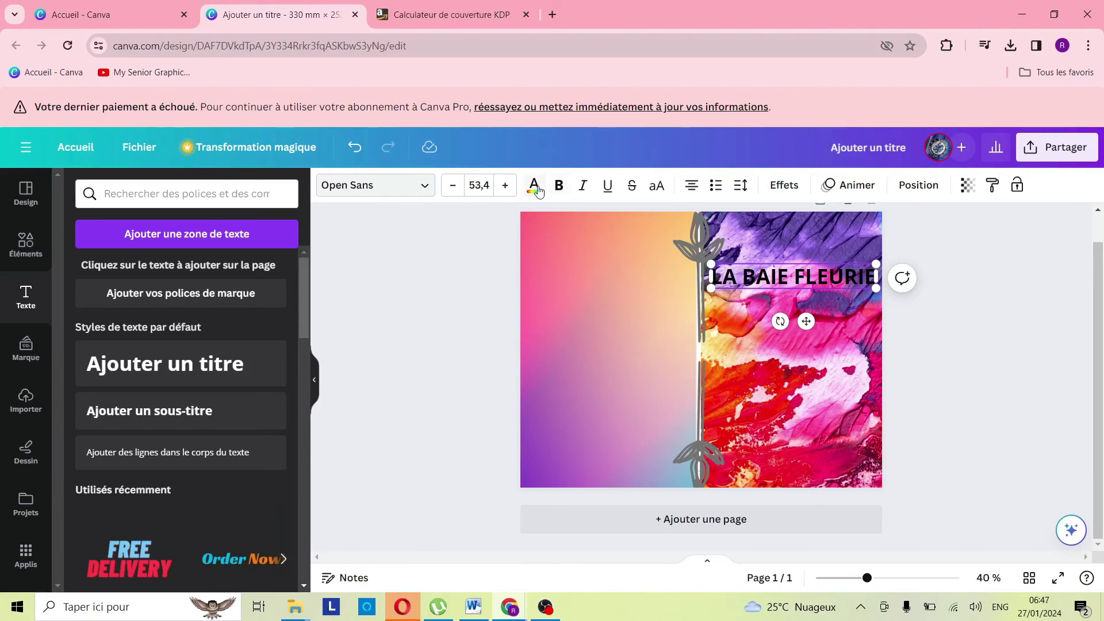
Step: Try to recolour the LA BAIE FLEURIE title white
{"action": "left_click", "coordinate": [537, 188]}
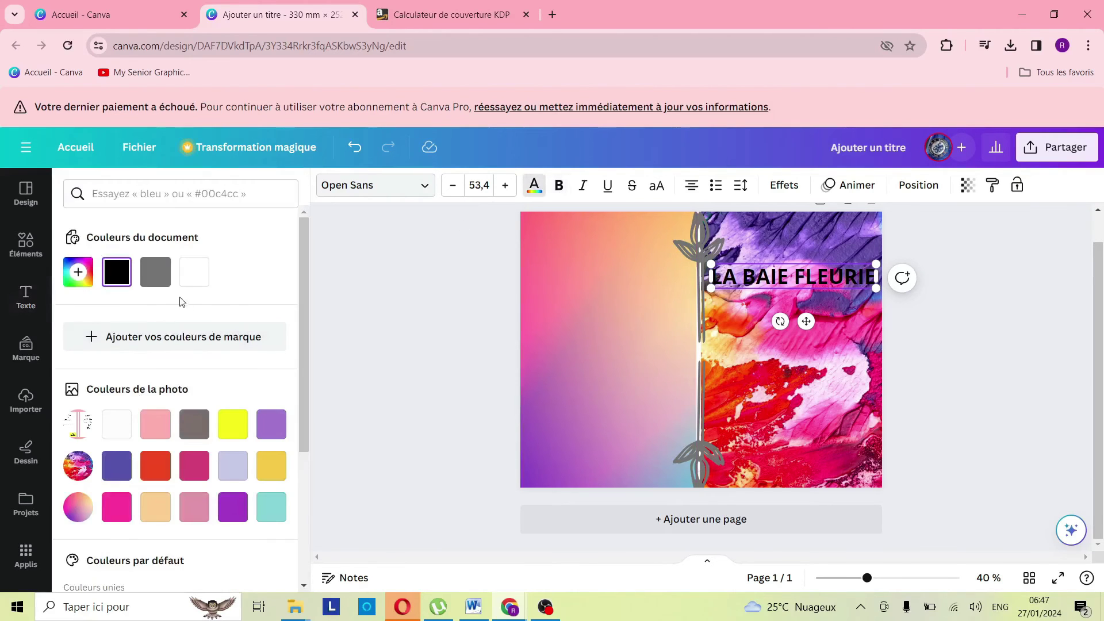
{"action": "left_click", "coordinate": [194, 271]}
{"action": "left_click", "coordinate": [583, 257]}
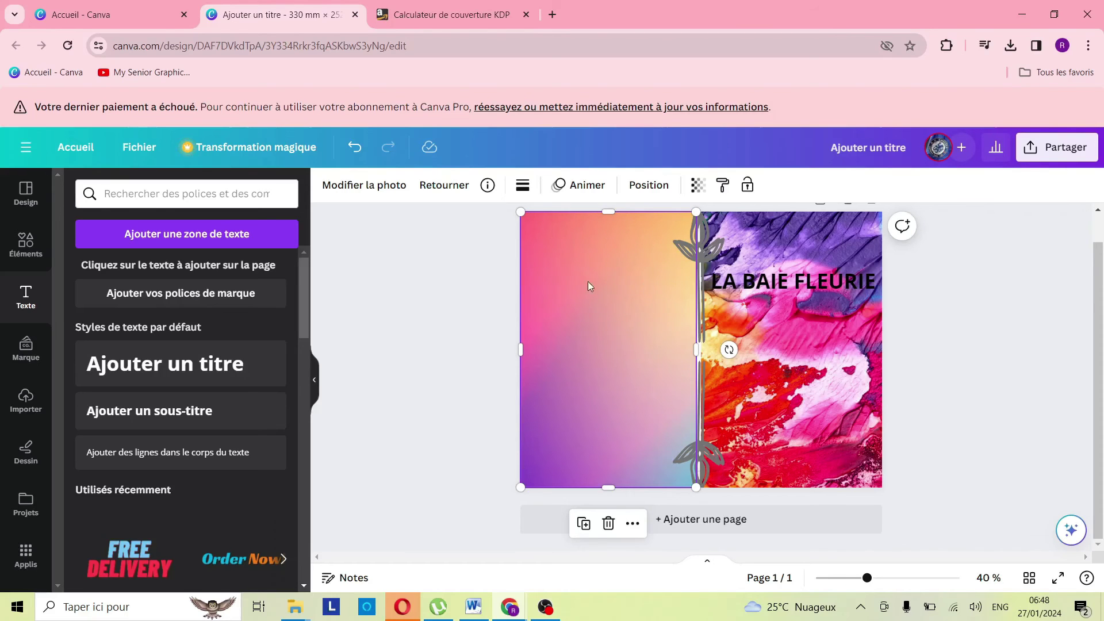
{"action": "left_click", "coordinate": [445, 288]}
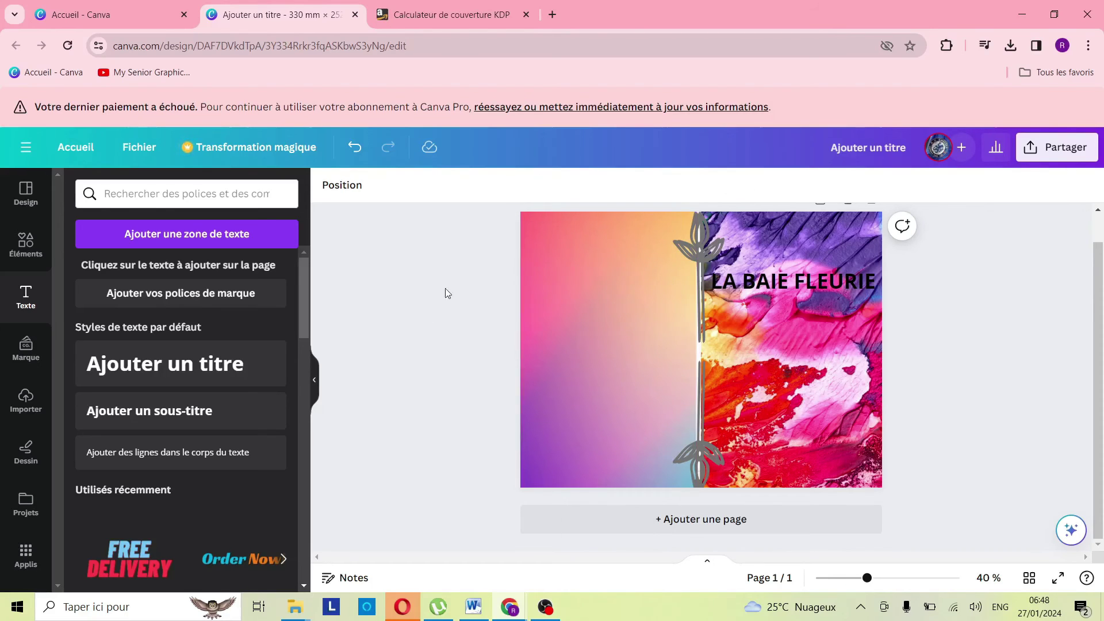
Step: Add a text box, centre it just below the front-cover title, and enlarge its text to size 16,7
{"action": "left_click", "coordinate": [228, 243]}
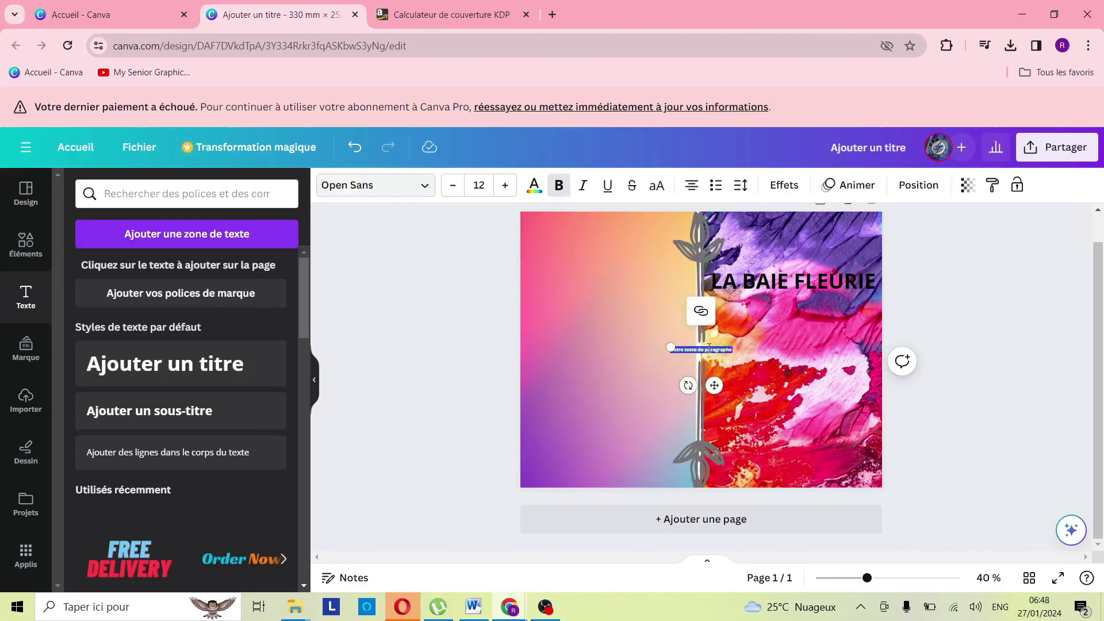
{"action": "left_click_drag", "start_coordinate": [715, 385], "coordinate": [794, 344]}
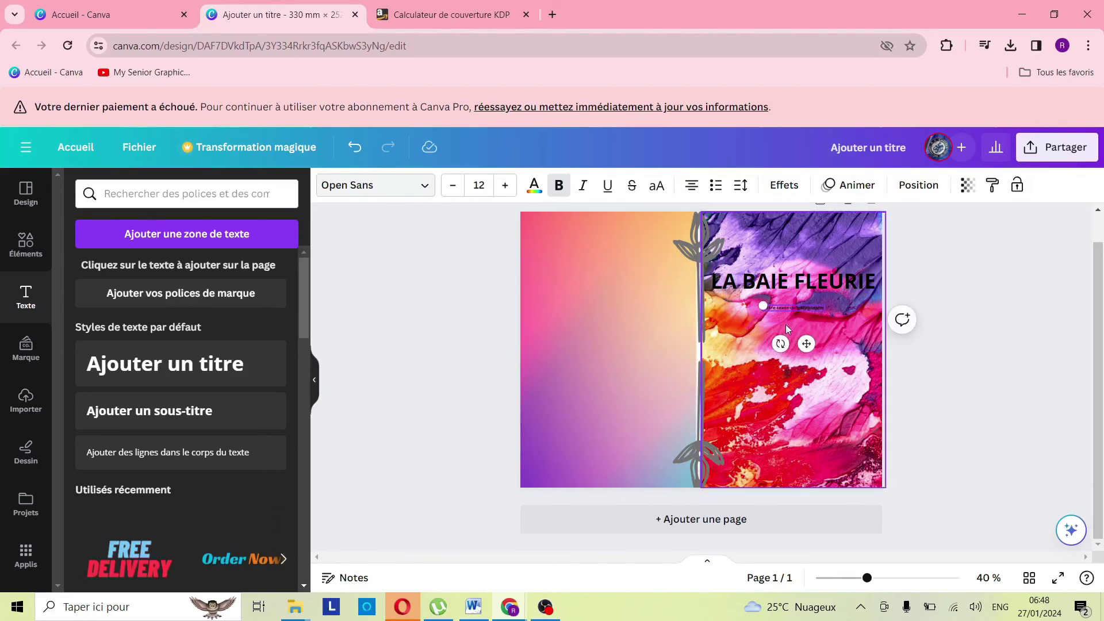
{"action": "left_click_drag", "start_coordinate": [826, 311], "coordinate": [806, 346]}
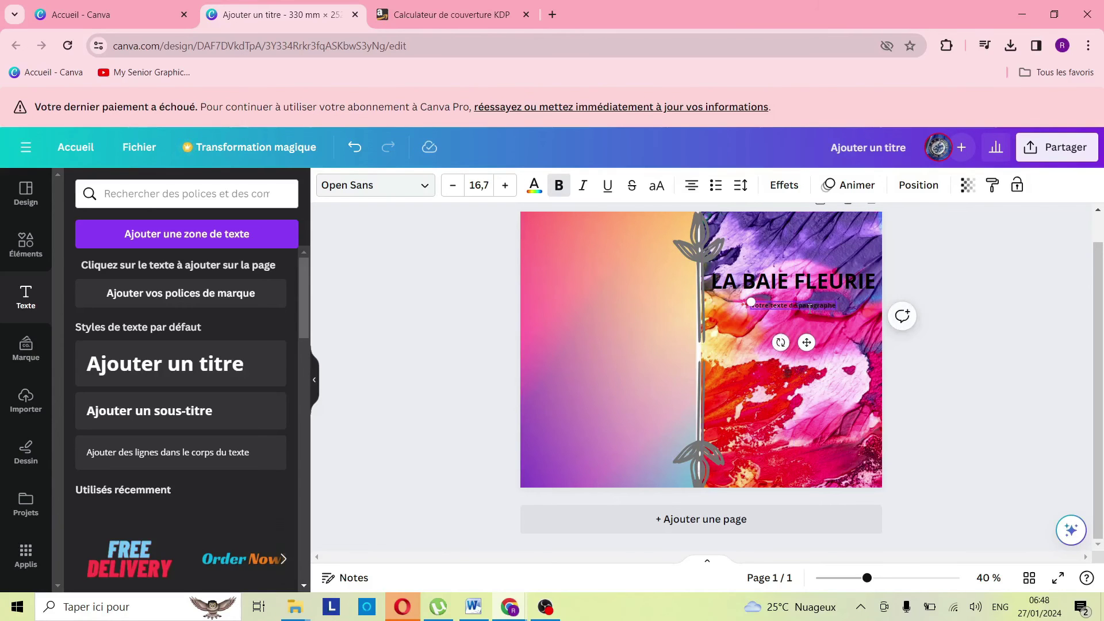
Step: Replace the small text below the title with the author's name and enlarge it slightly
{"action": "double_click", "coordinate": [810, 309]}
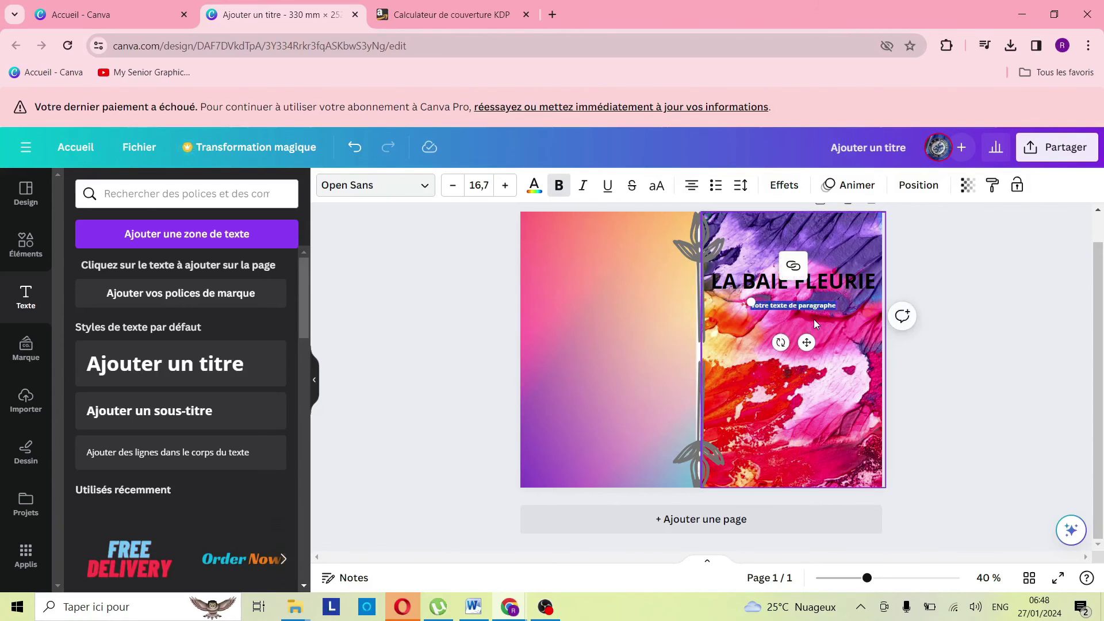
{"action": "type", "text": "JANE DOE"}
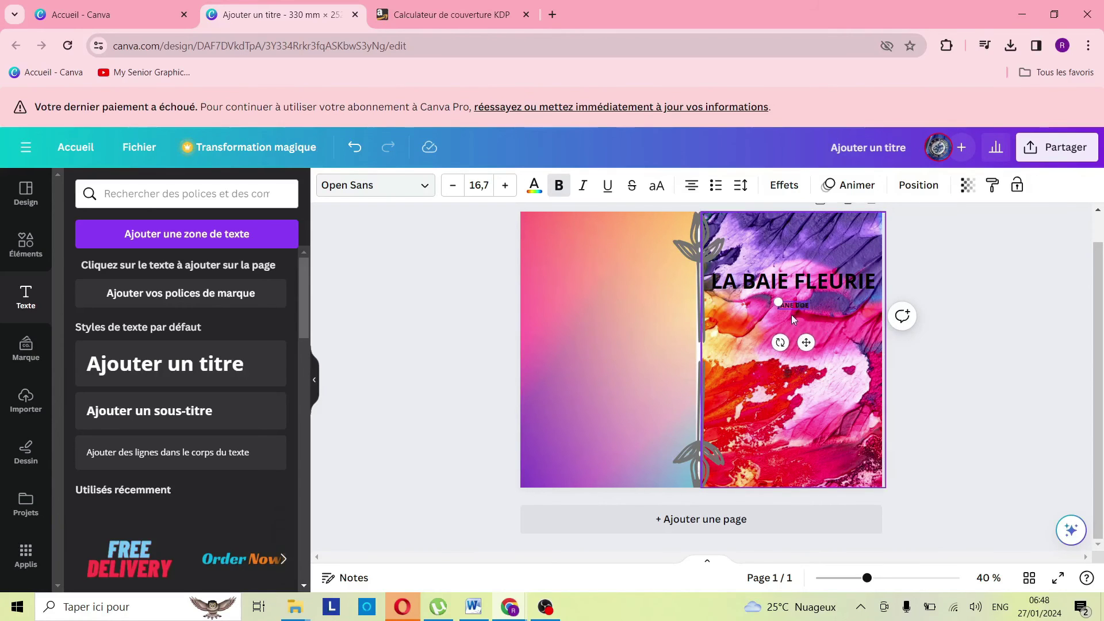
{"action": "mouse_move", "coordinate": [778, 302]}
{"action": "left_mouse_down"}
{"action": "mouse_move", "coordinate": [747, 295]}
{"action": "mouse_move", "coordinate": [770, 301]}
{"action": "left_mouse_up"}
{"action": "left_click", "coordinate": [901, 341]}
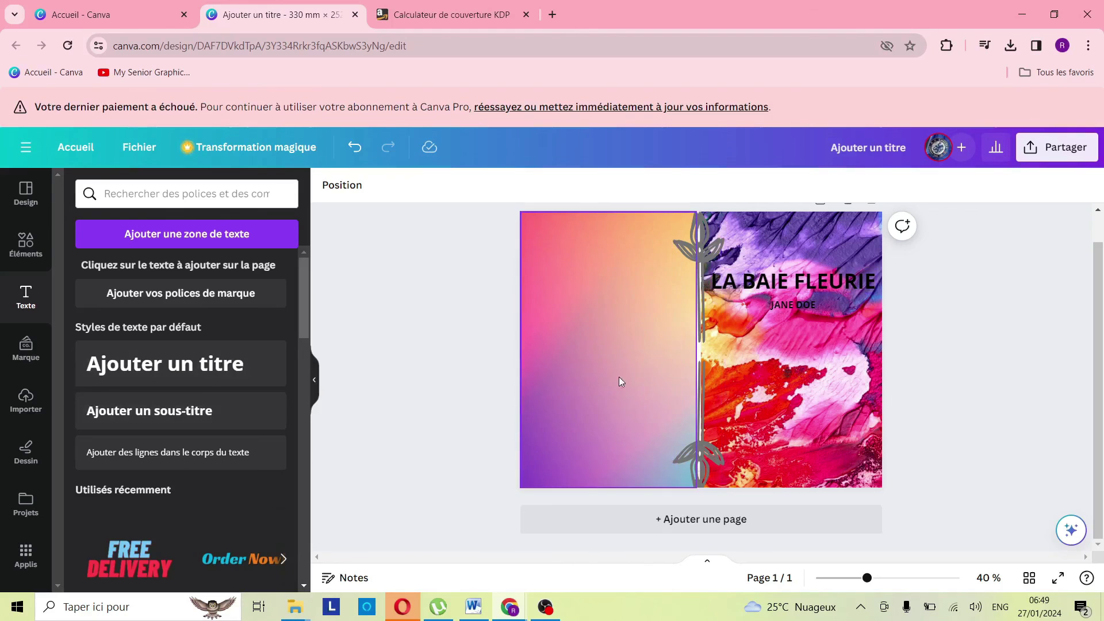
Step: Show the page's layers, unlock the cover template layer beneath the two photos, and delete it
{"action": "right_click", "coordinate": [665, 331]}
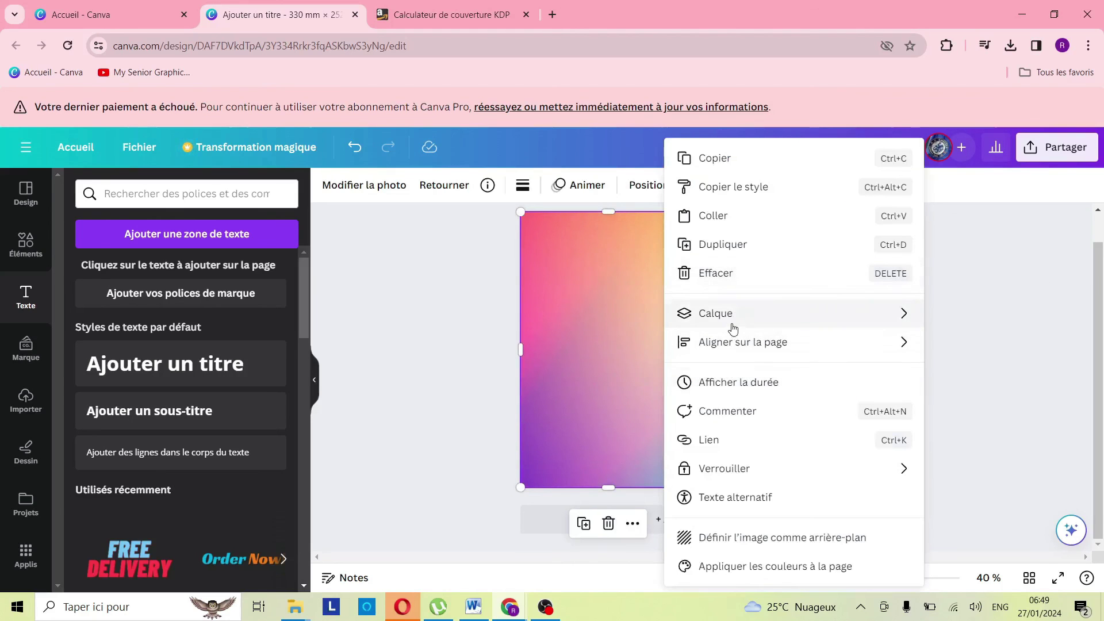
{"action": "mouse_move", "coordinate": [733, 328]}
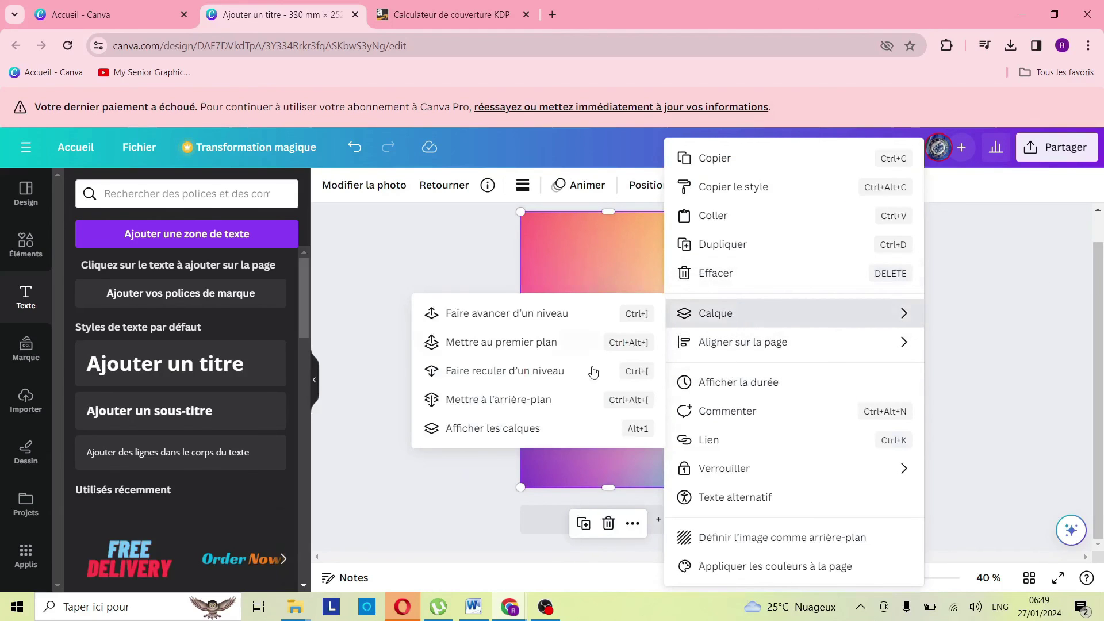
{"action": "left_click", "coordinate": [557, 428]}
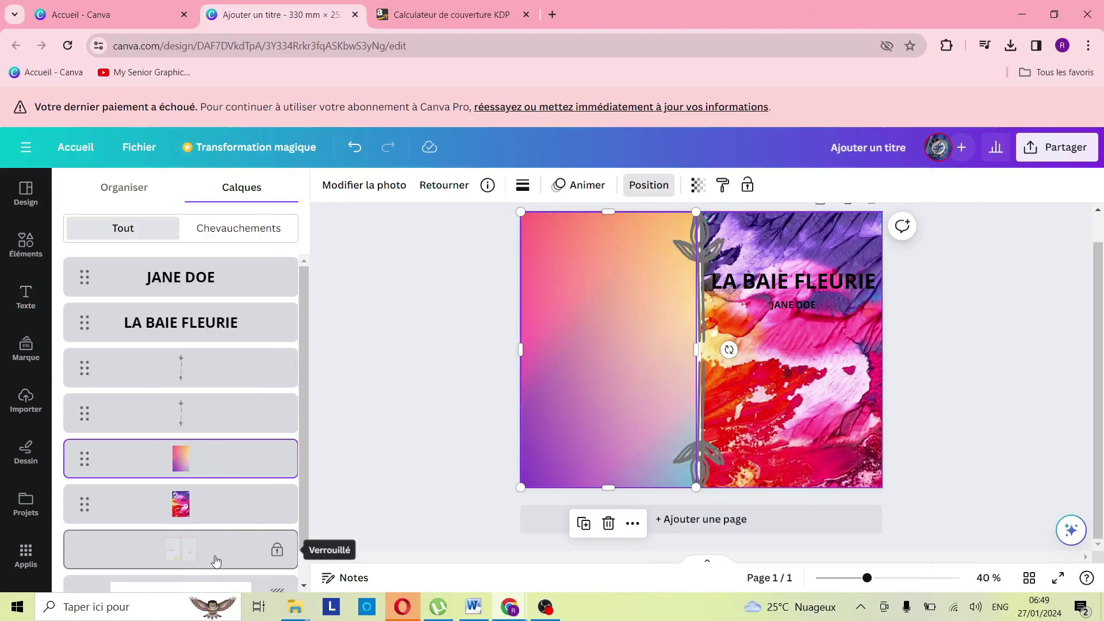
{"action": "left_click", "coordinate": [246, 559]}
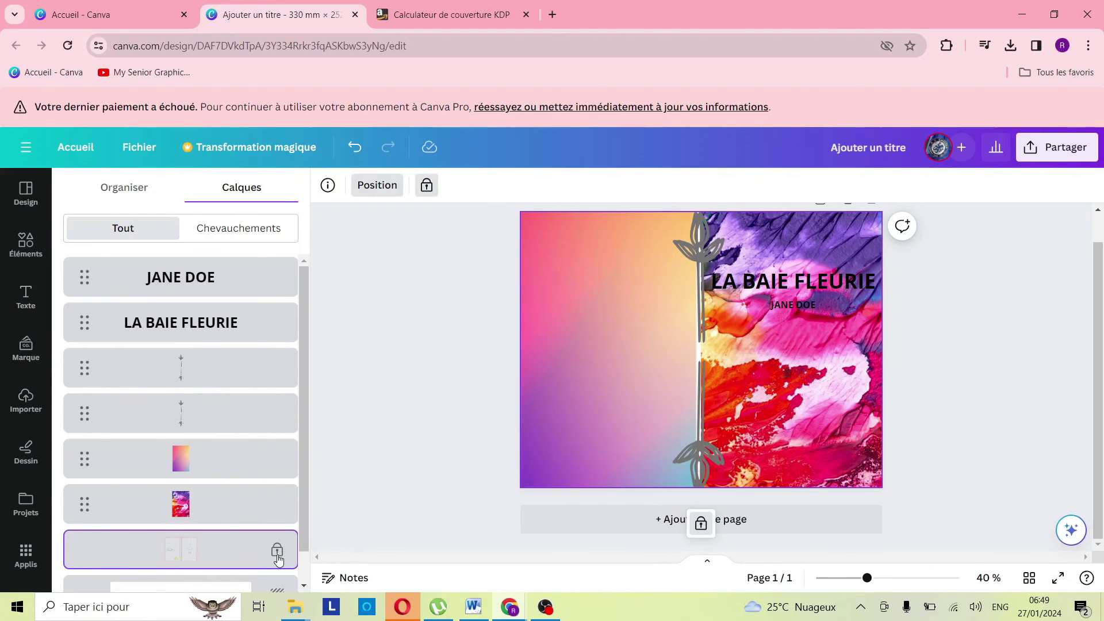
{"action": "left_click", "coordinate": [713, 528]}
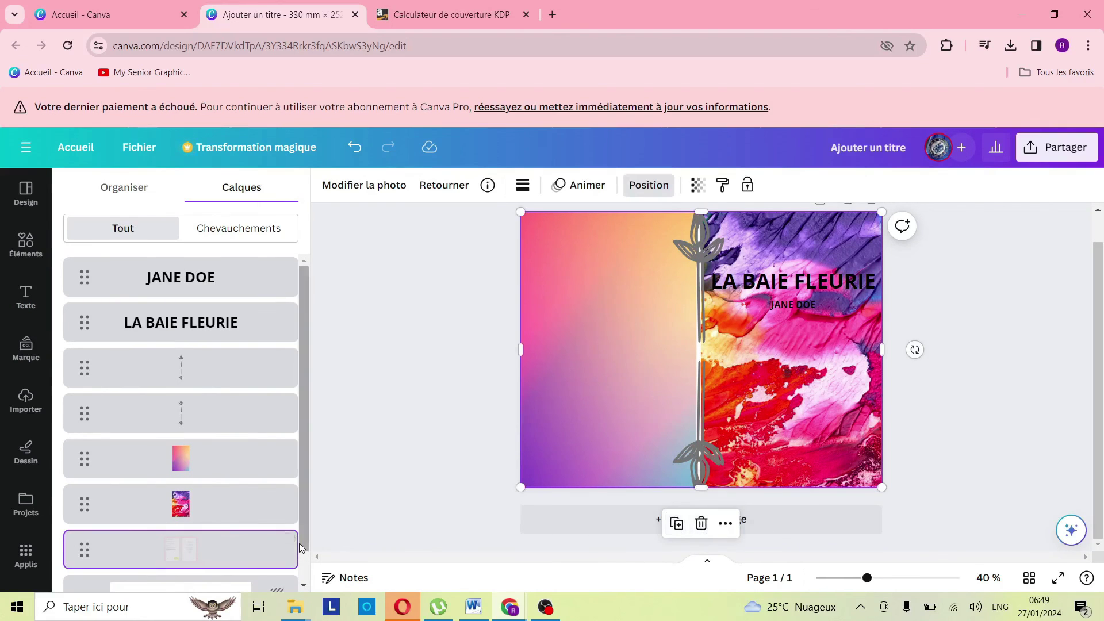
{"action": "left_click", "coordinate": [290, 542]}
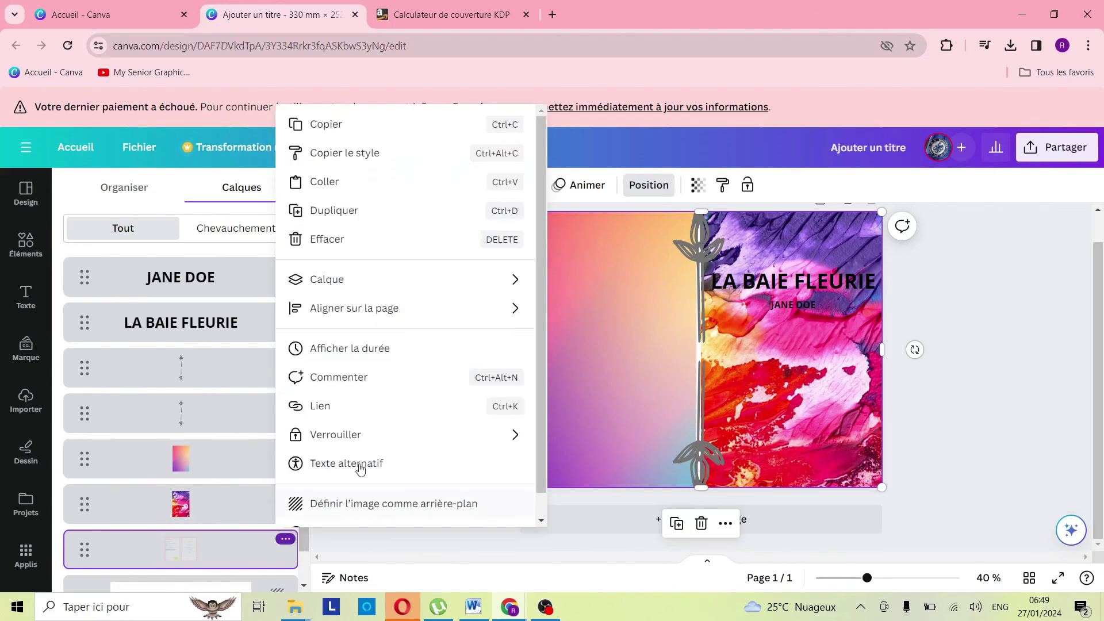
{"action": "left_click", "coordinate": [347, 240]}
{"action": "left_click", "coordinate": [435, 463]}
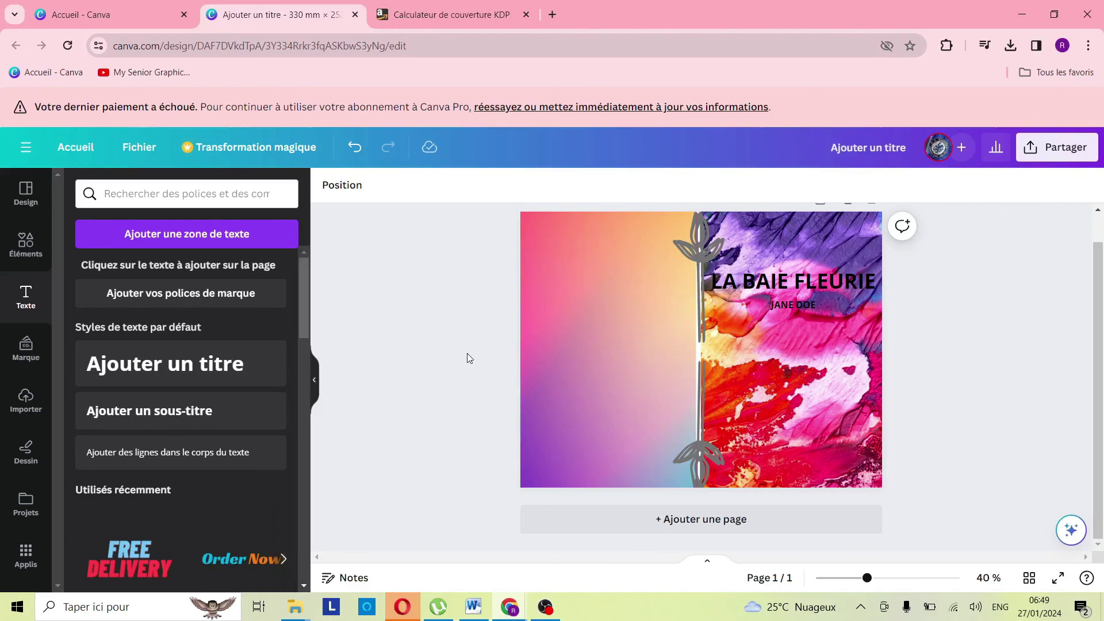
Step: Open the design's sharing options and bring the download option into reach
{"action": "left_click", "coordinate": [1042, 150]}
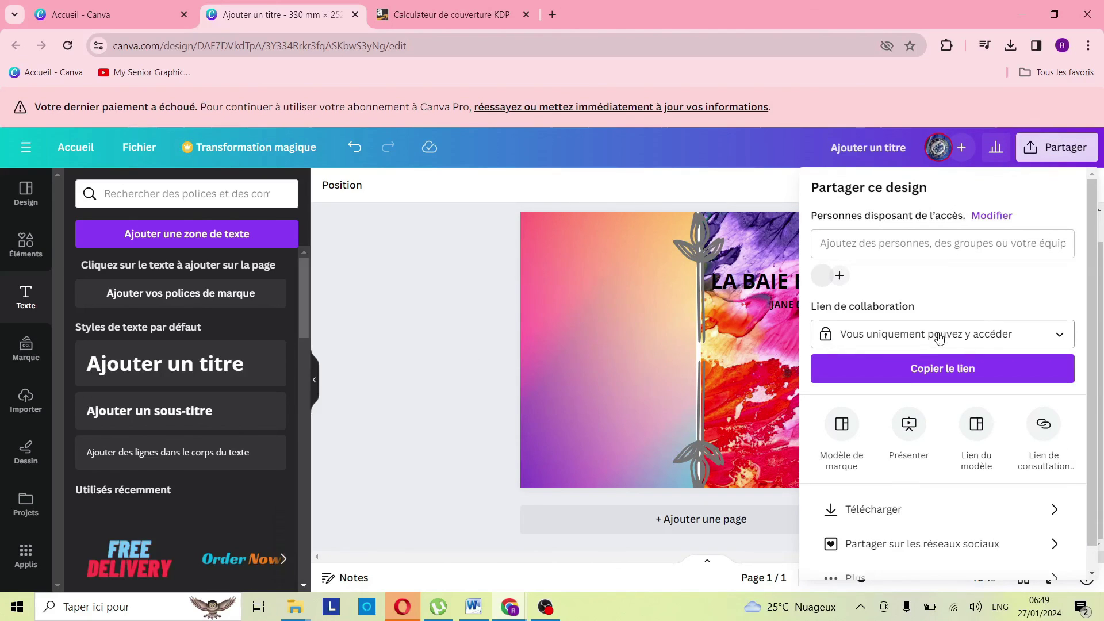
{"action": "scroll", "coordinate": [921, 403], "scroll_direction": "down", "scroll_amount": 1}
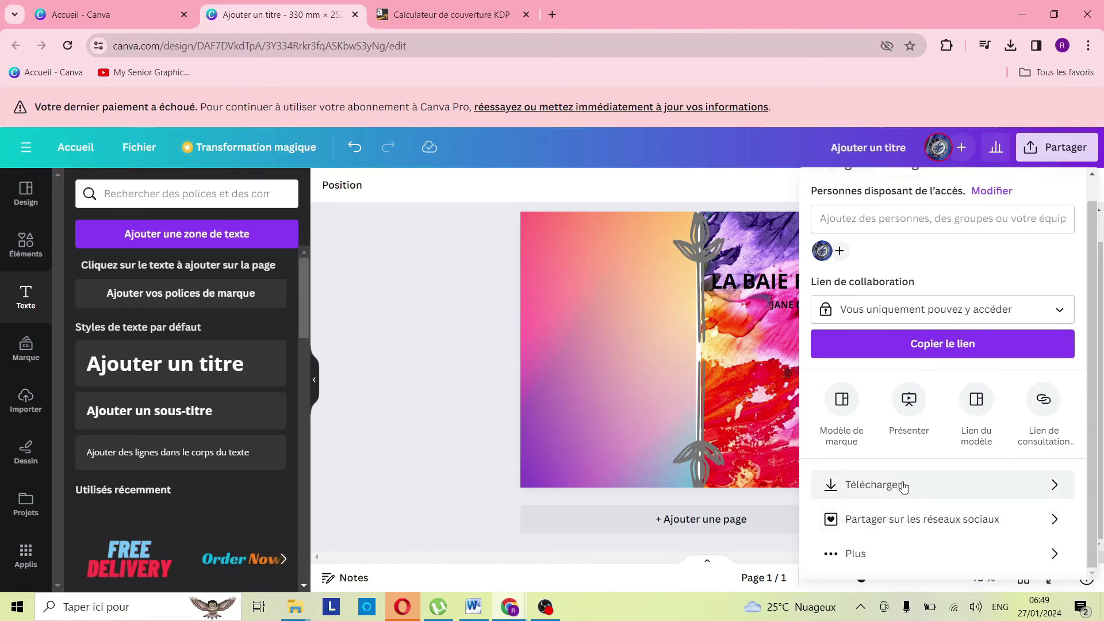